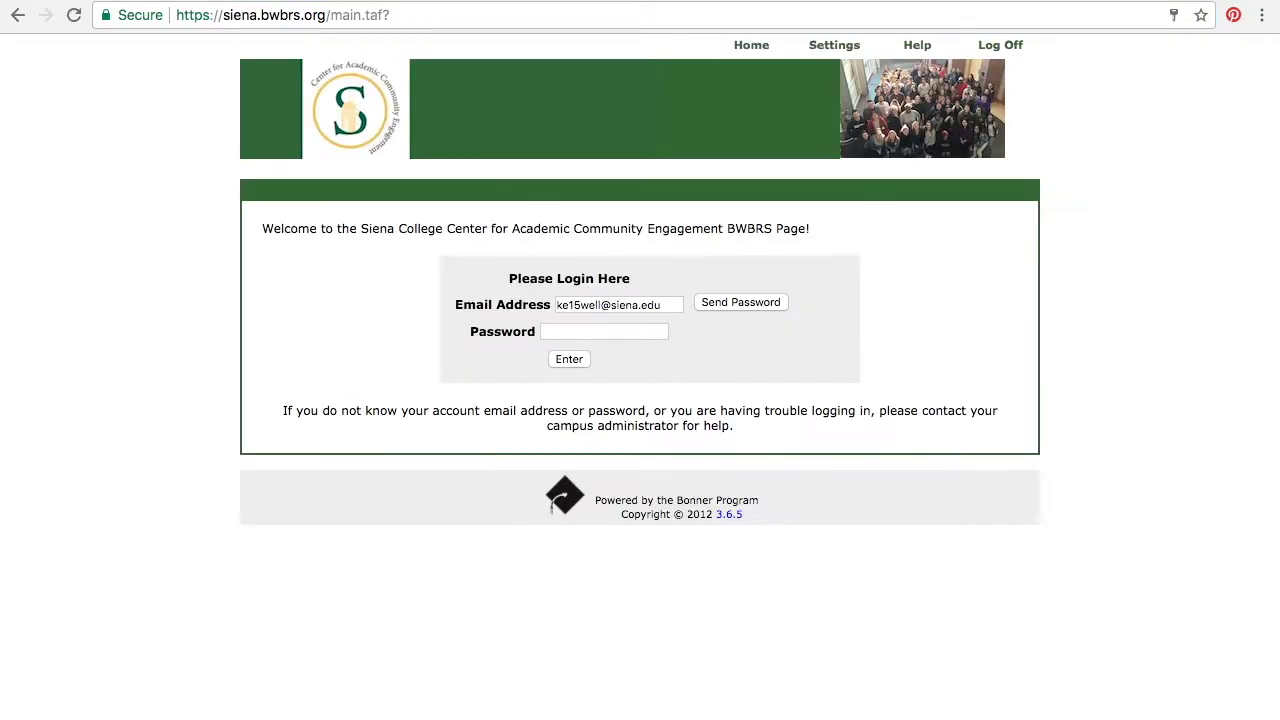
Step: Select the prefilled email address in the Siena College BWBRS login form
{"action": "double_click", "coordinate": [615, 304]}
Step: Replace the prefilled email with the student's own, enter the password, log in, and decline saving it
{"action": "key", "text": "ctrl+a"}
{"action": "key", "text": "BackSpace"}
{"action": "left_click", "coordinate": [742, 224]}
{"action": "left_click", "coordinate": [626, 301]}
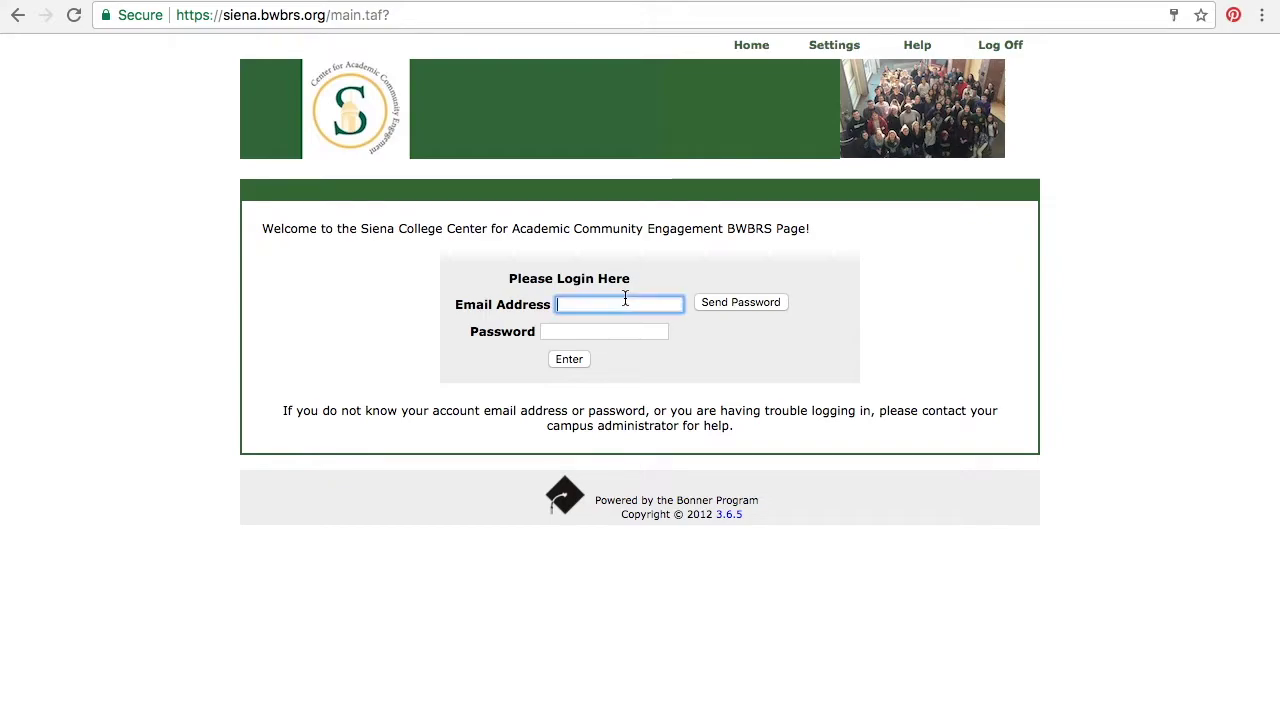
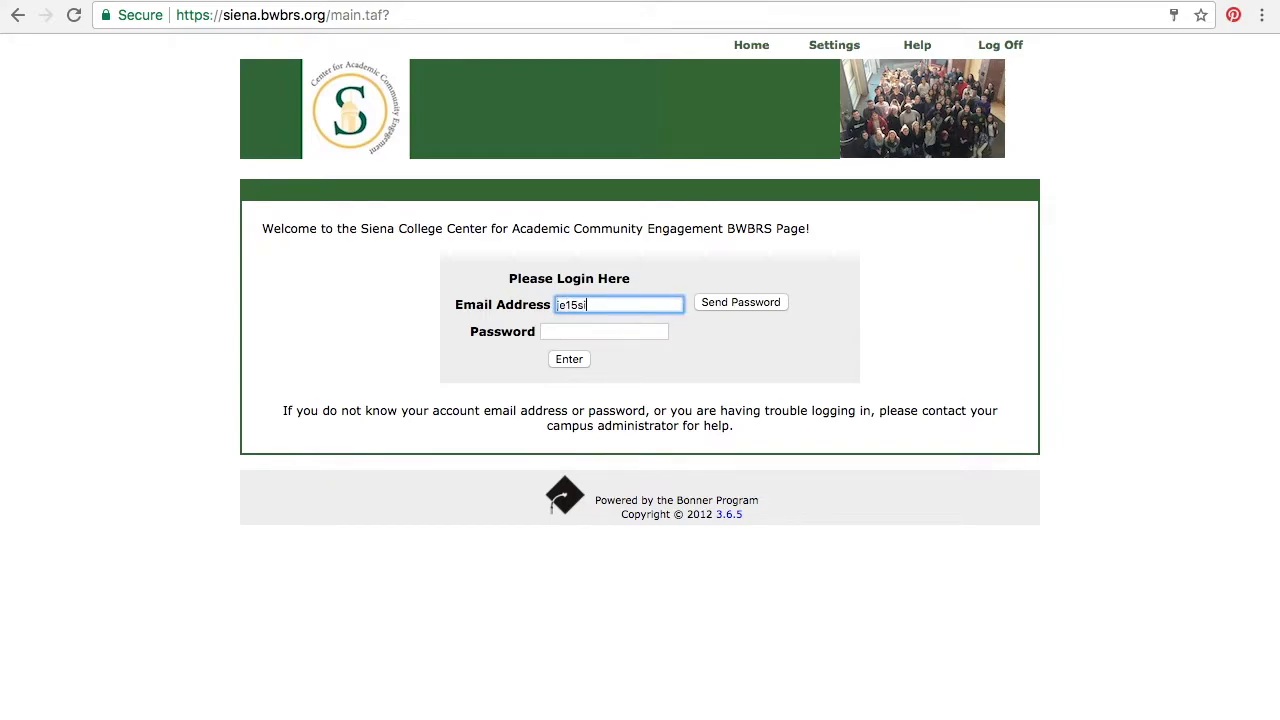
{"action": "key", "text": "Tab"}
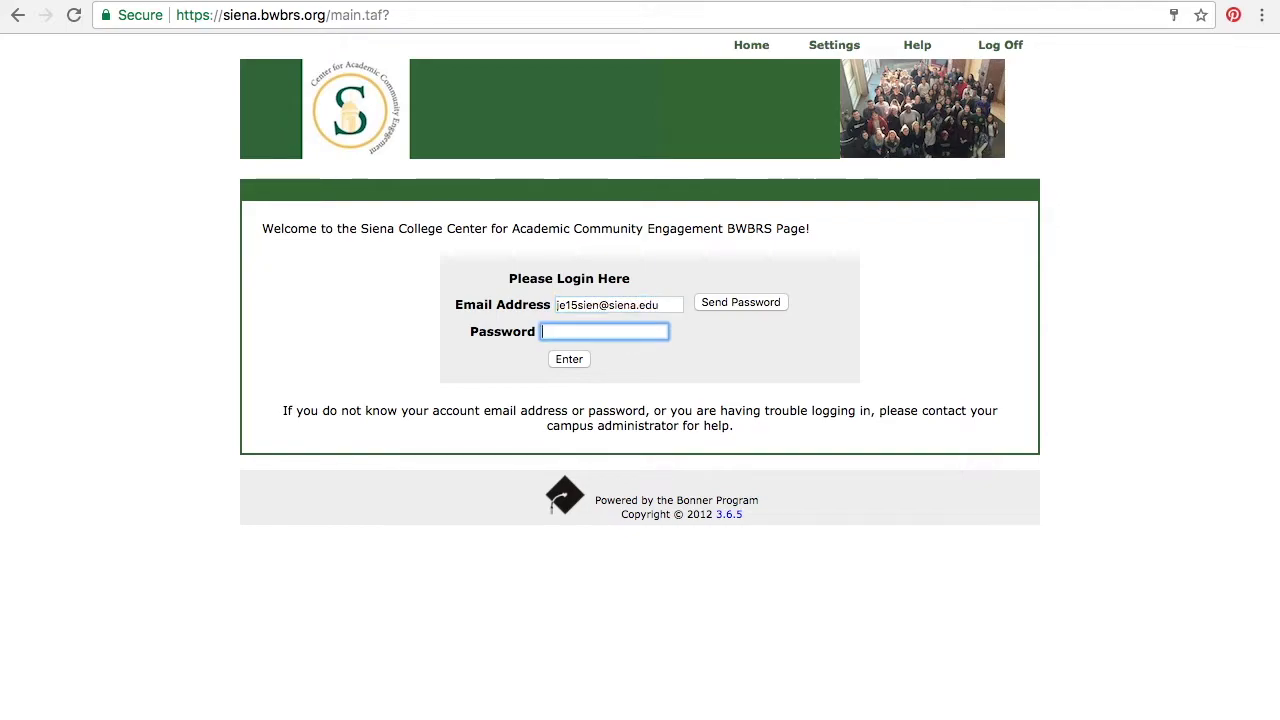
{"action": "type", "text": "•••••"}
{"action": "left_click", "coordinate": [573, 358]}
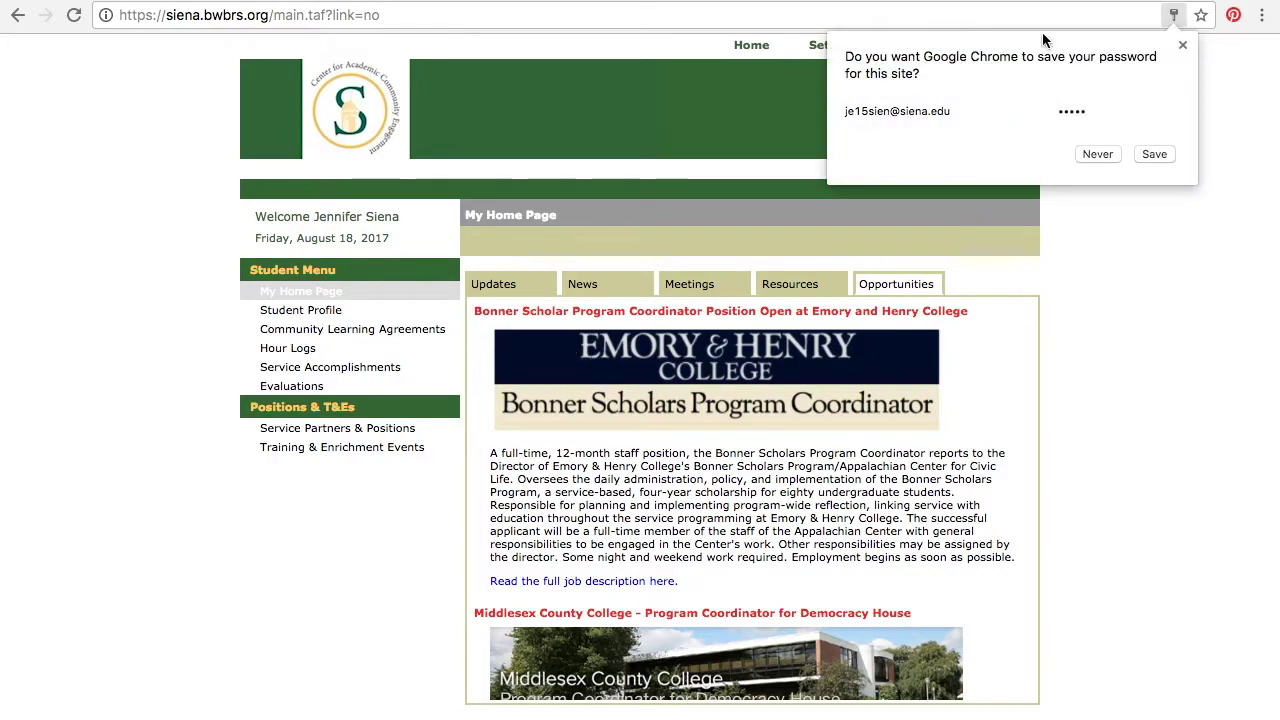
{"action": "left_click", "coordinate": [1182, 47]}
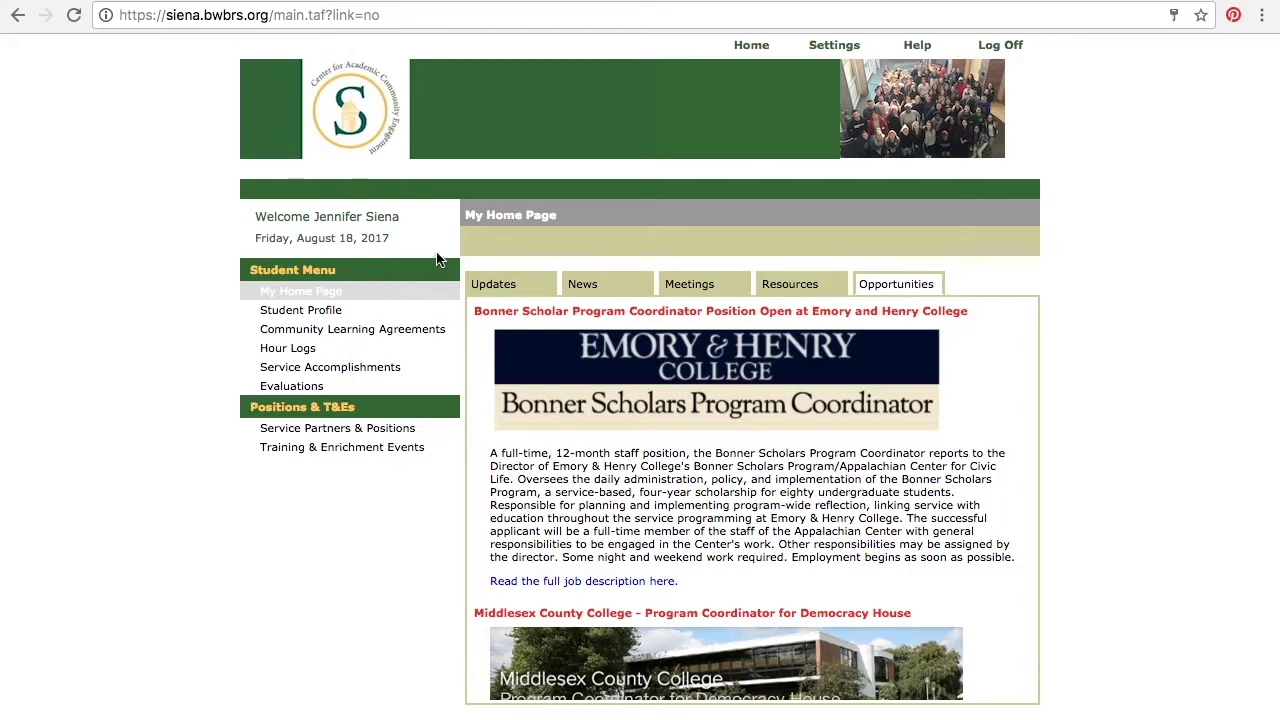
Step: Show the Updates announcements and read down to the 2016-17 Bonner Advisory Board introduction
{"action": "left_click", "coordinate": [508, 294]}
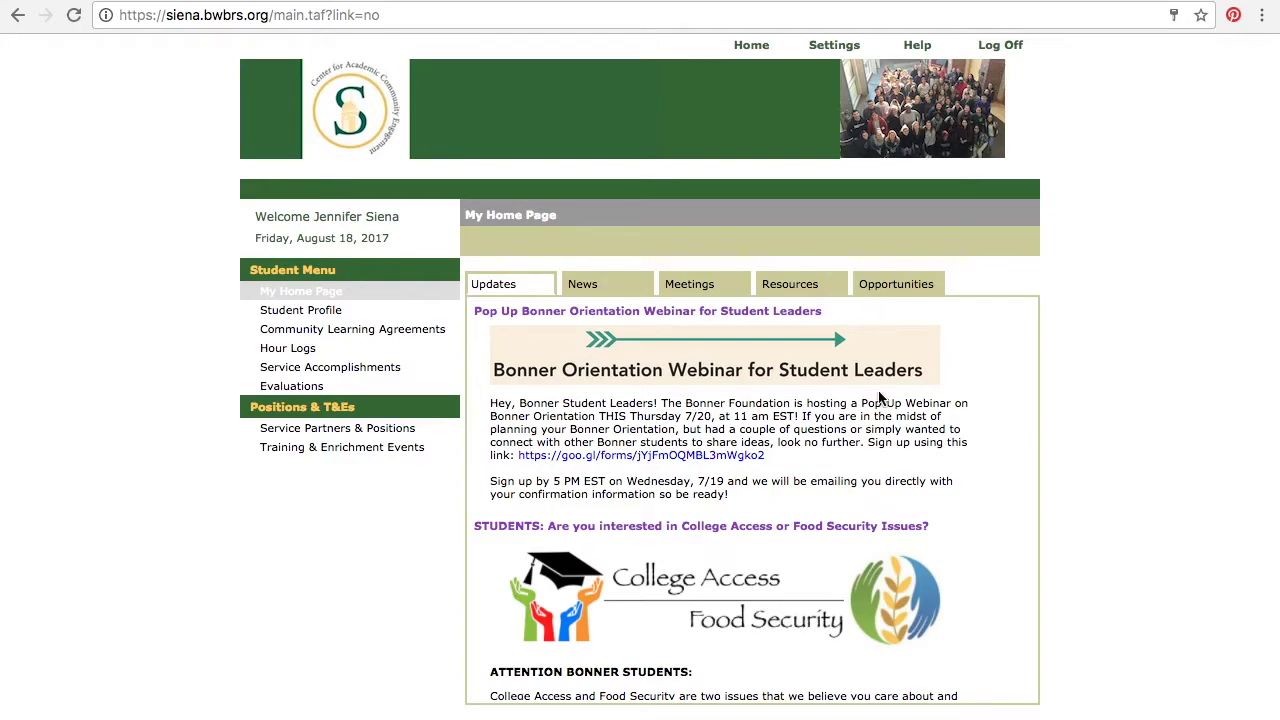
{"action": "scroll", "coordinate": [880, 400], "scroll_direction": "down", "scroll_amount": 5}
{"action": "scroll", "coordinate": [880, 400], "scroll_direction": "down", "scroll_amount": 5}
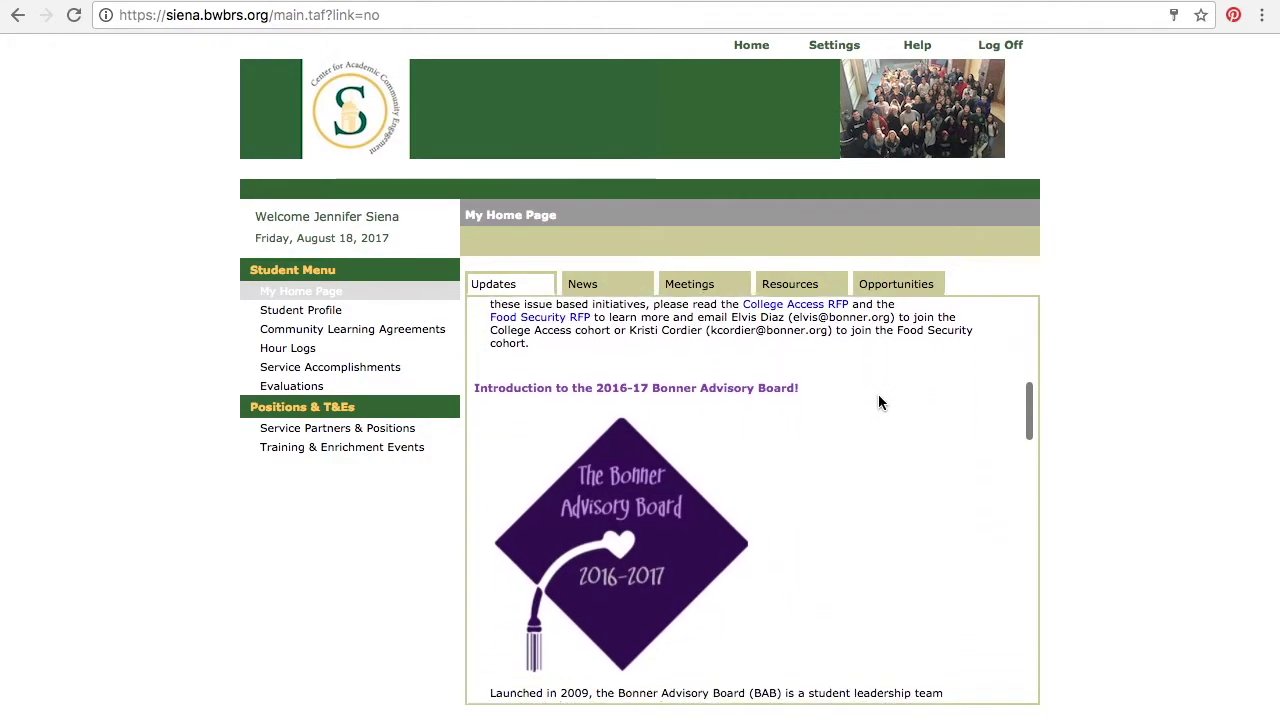
{"action": "scroll", "coordinate": [878, 402], "scroll_direction": "down", "scroll_amount": 1}
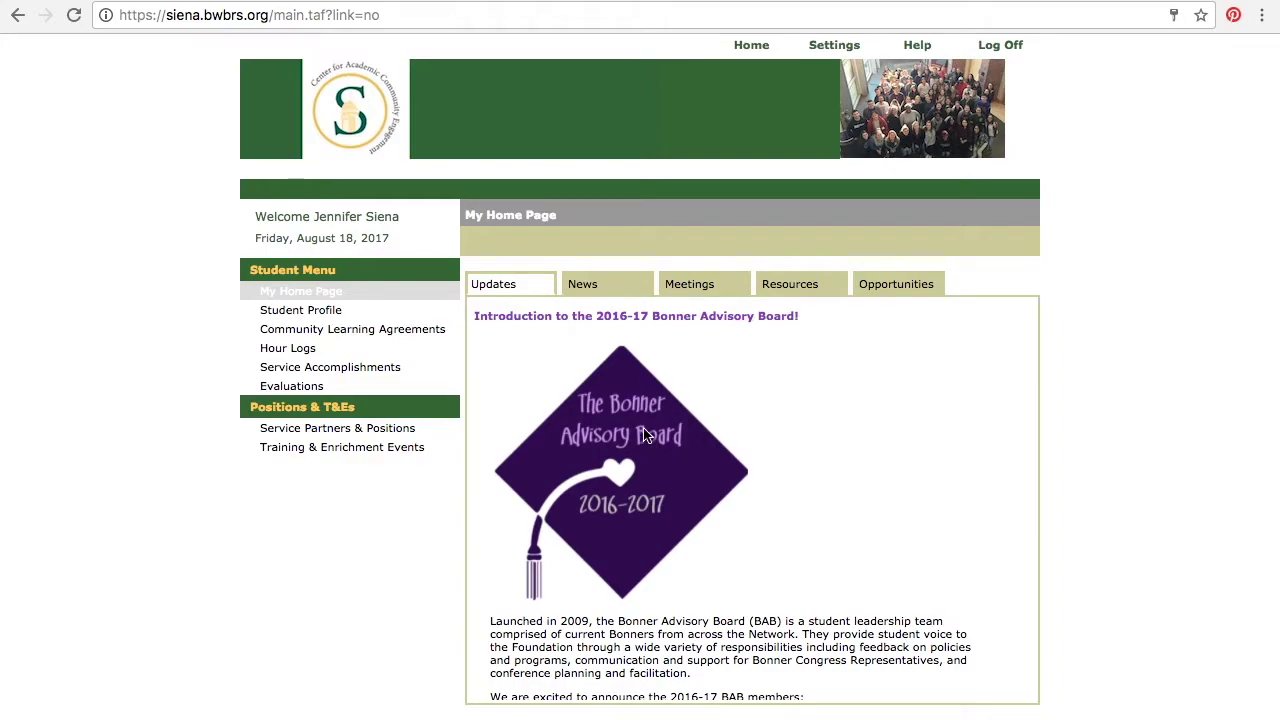
Step: Browse the News items, then show the Meetings announcements
{"action": "left_click", "coordinate": [585, 286]}
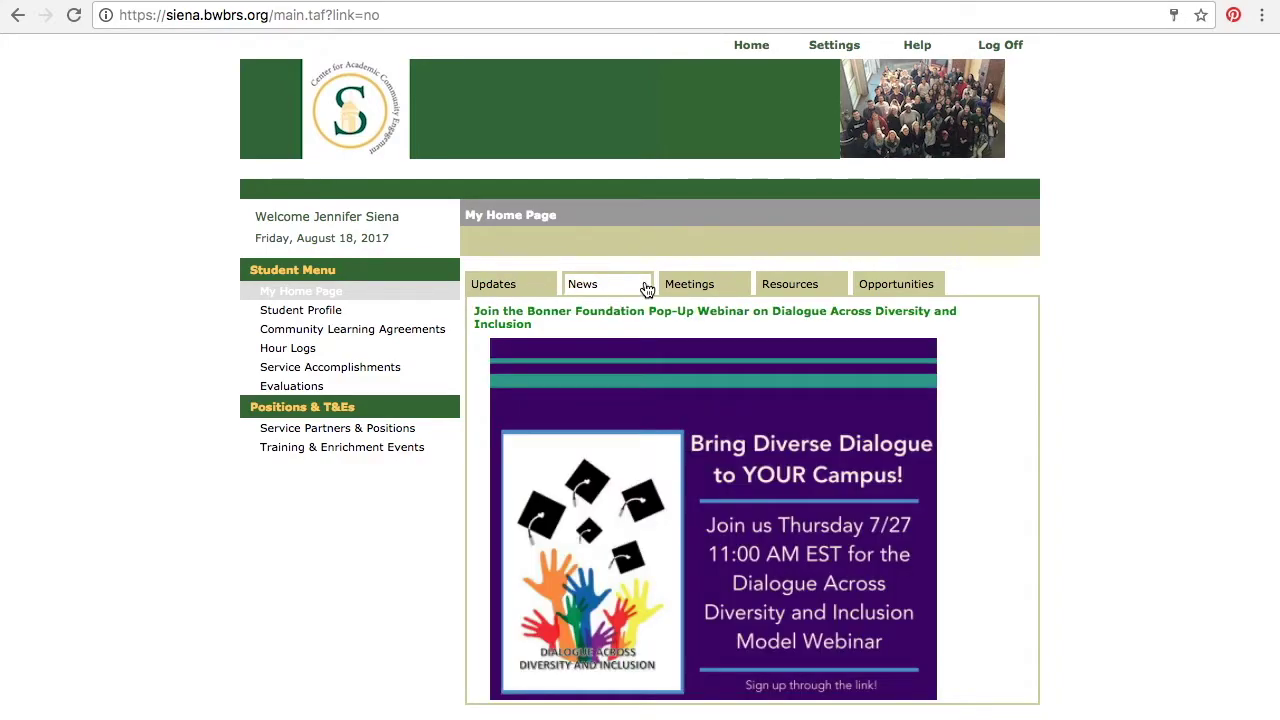
{"action": "scroll", "coordinate": [654, 504], "scroll_direction": "down", "scroll_amount": 2}
{"action": "scroll", "coordinate": [655, 503], "scroll_direction": "down", "scroll_amount": 5}
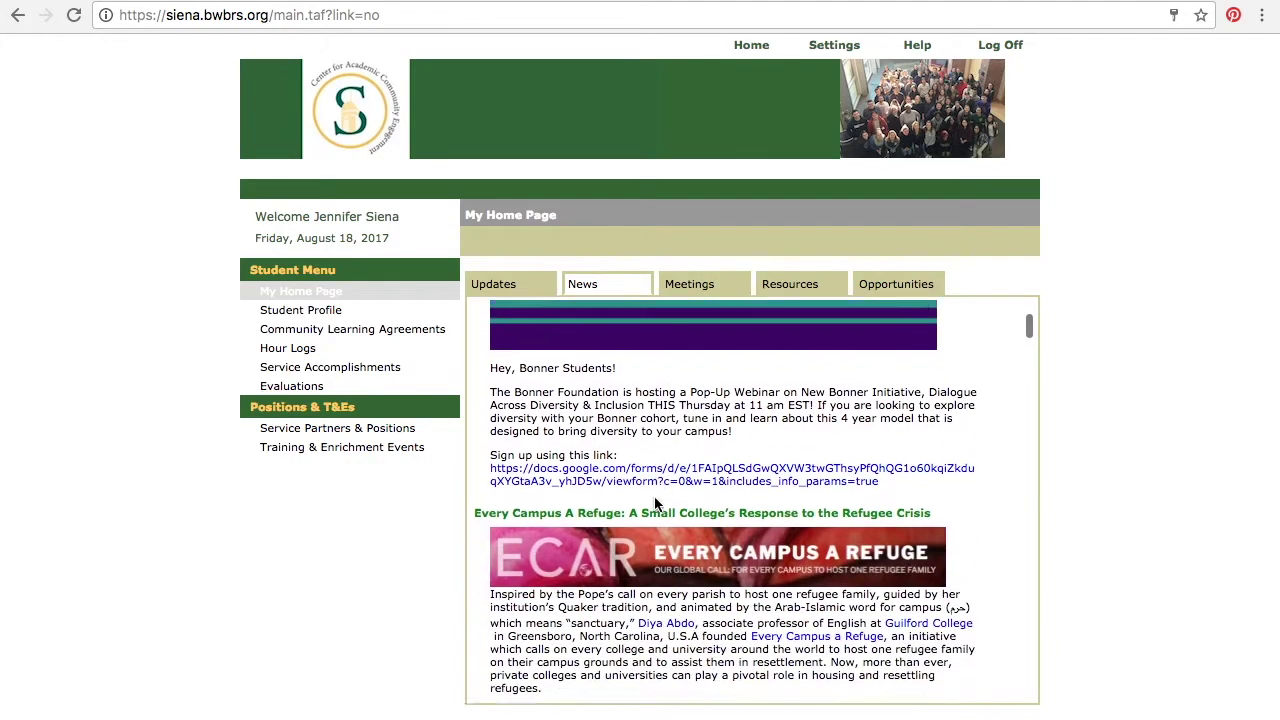
{"action": "left_click", "coordinate": [714, 285]}
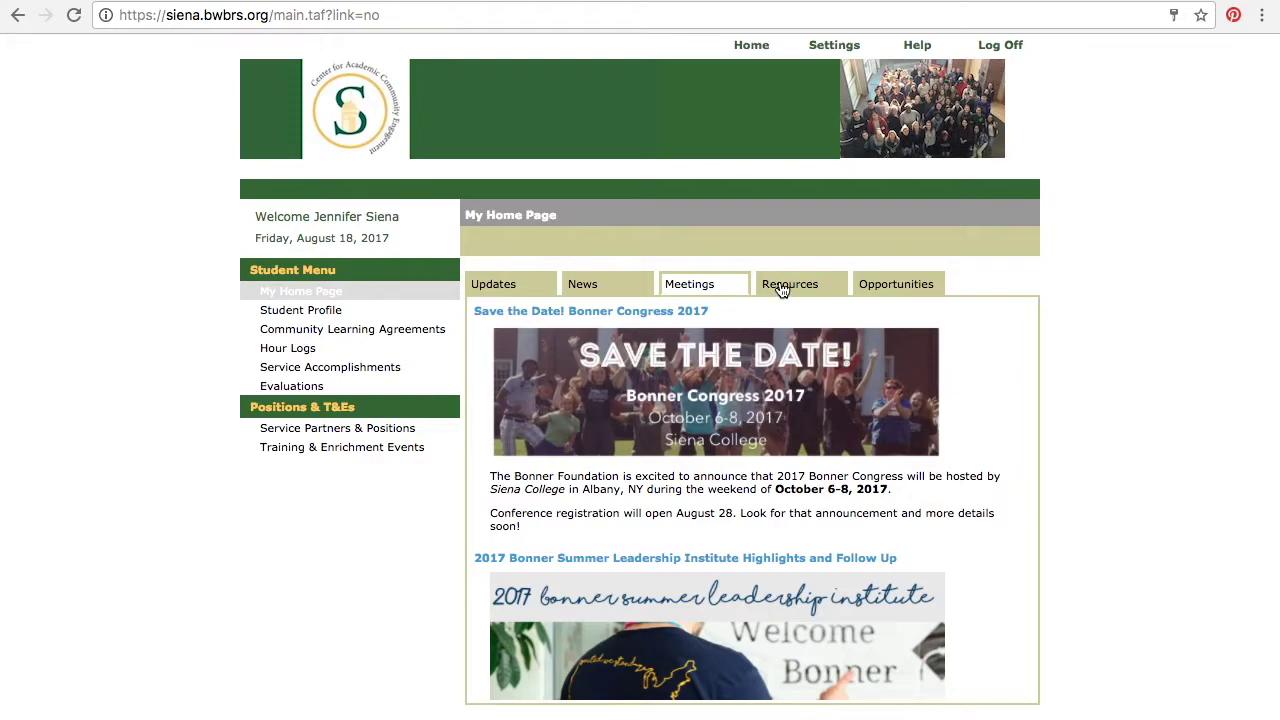
Step: Read the Resources postings: James House housing, Finding Steady Ground, and the democratic engagement webinar
{"action": "left_click", "coordinate": [782, 287]}
{"action": "scroll", "coordinate": [828, 437], "scroll_direction": "down", "scroll_amount": 2}
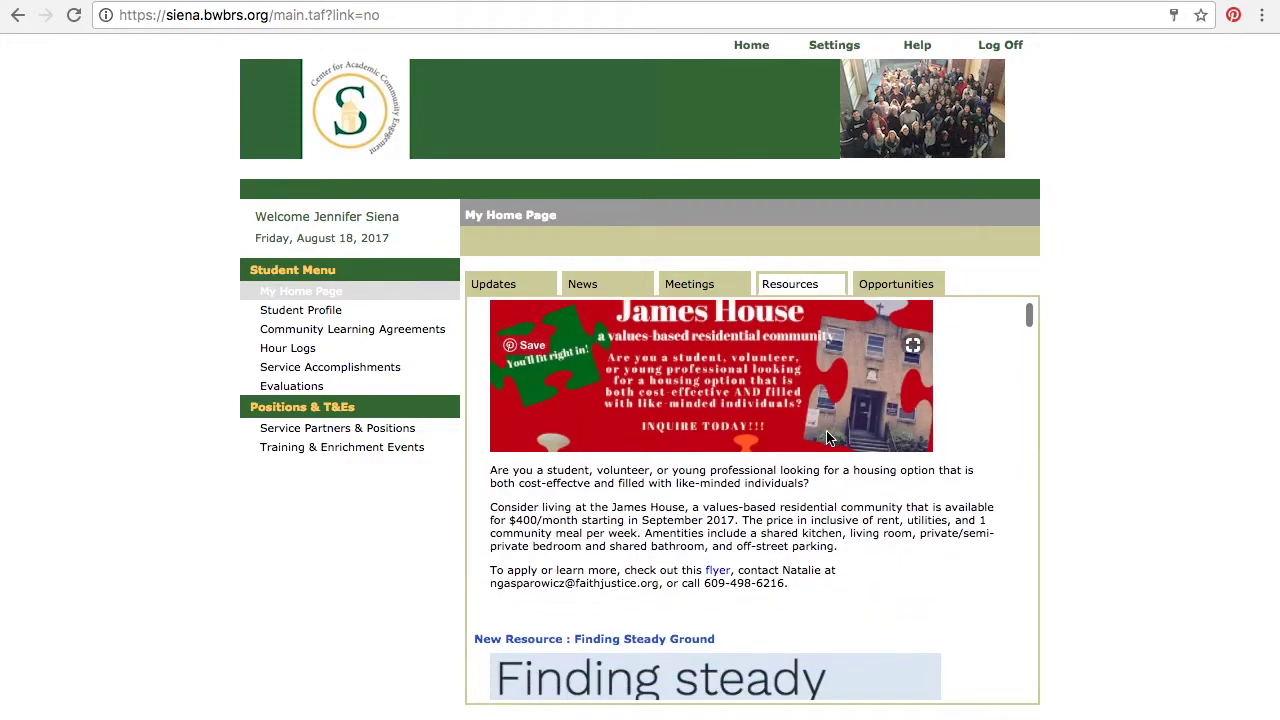
{"action": "scroll", "coordinate": [826, 437], "scroll_direction": "down", "scroll_amount": 5}
{"action": "scroll", "coordinate": [826, 437], "scroll_direction": "up", "scroll_amount": 1}
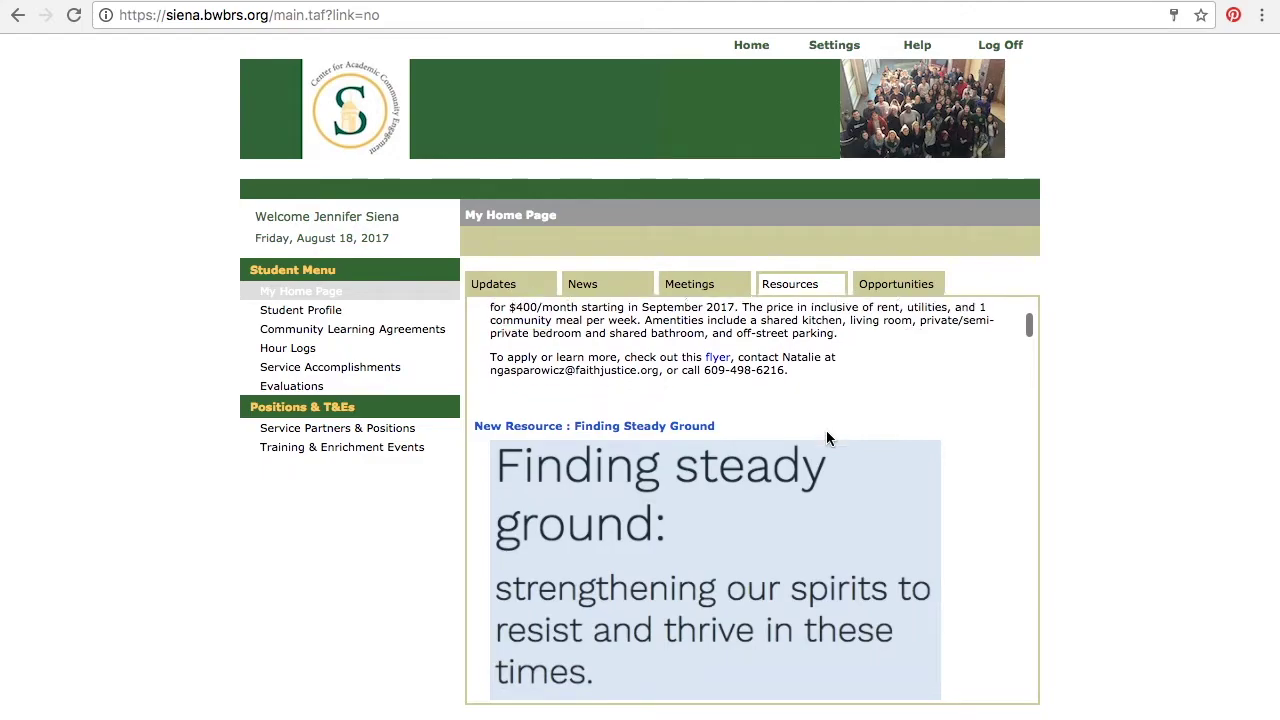
{"action": "scroll", "coordinate": [826, 437], "scroll_direction": "down", "scroll_amount": 4}
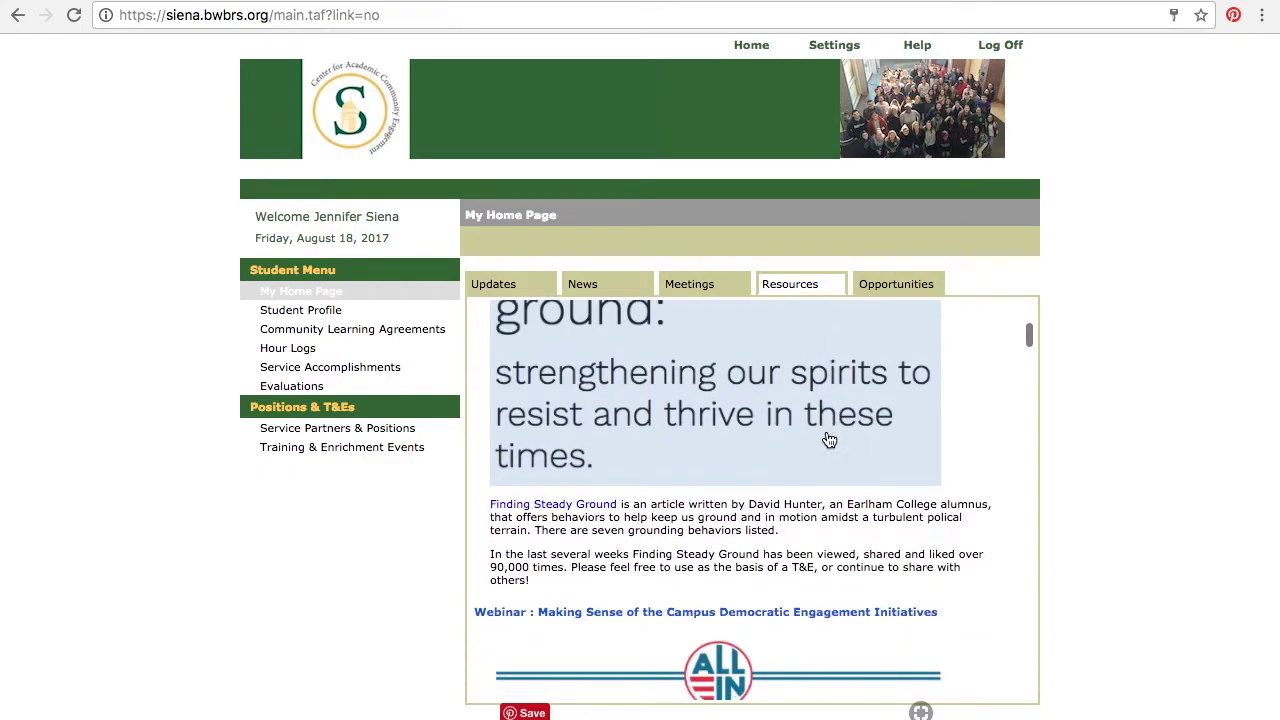
{"action": "scroll", "coordinate": [829, 440], "scroll_direction": "down", "scroll_amount": 5}
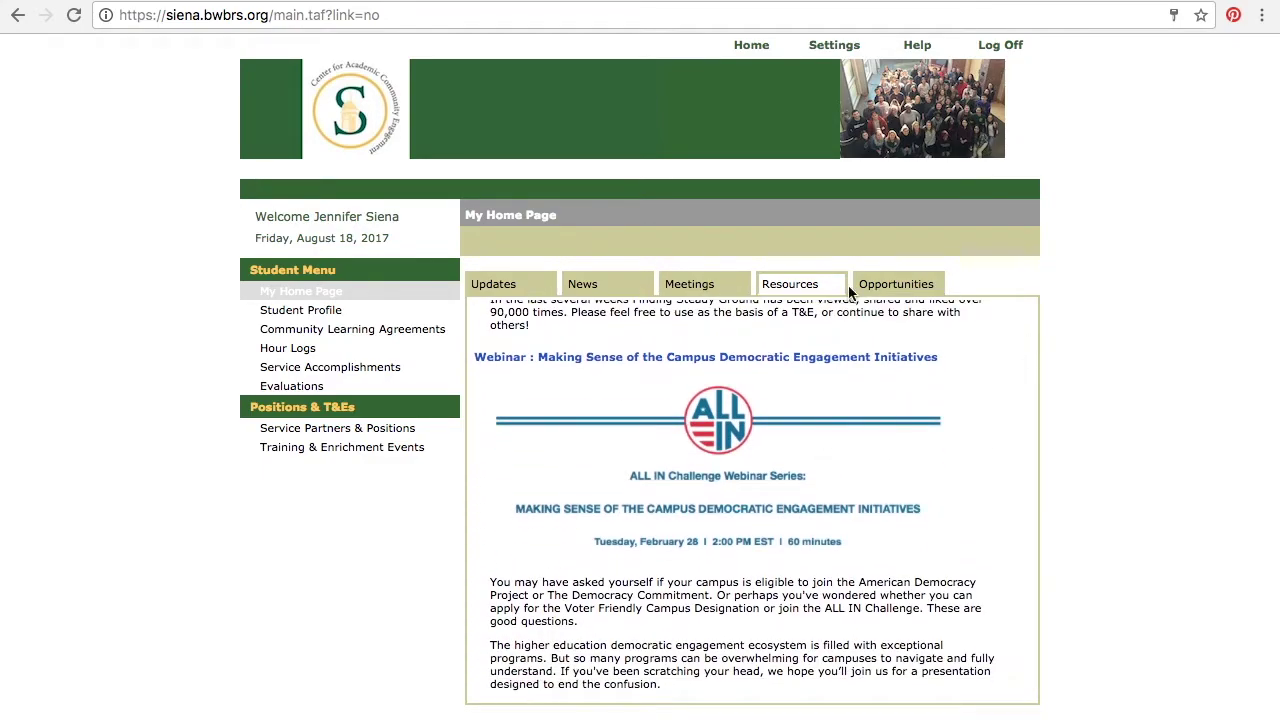
Step: Show the Opportunities job postings and read down to Capital University's Bonner Program search
{"action": "left_click", "coordinate": [879, 287]}
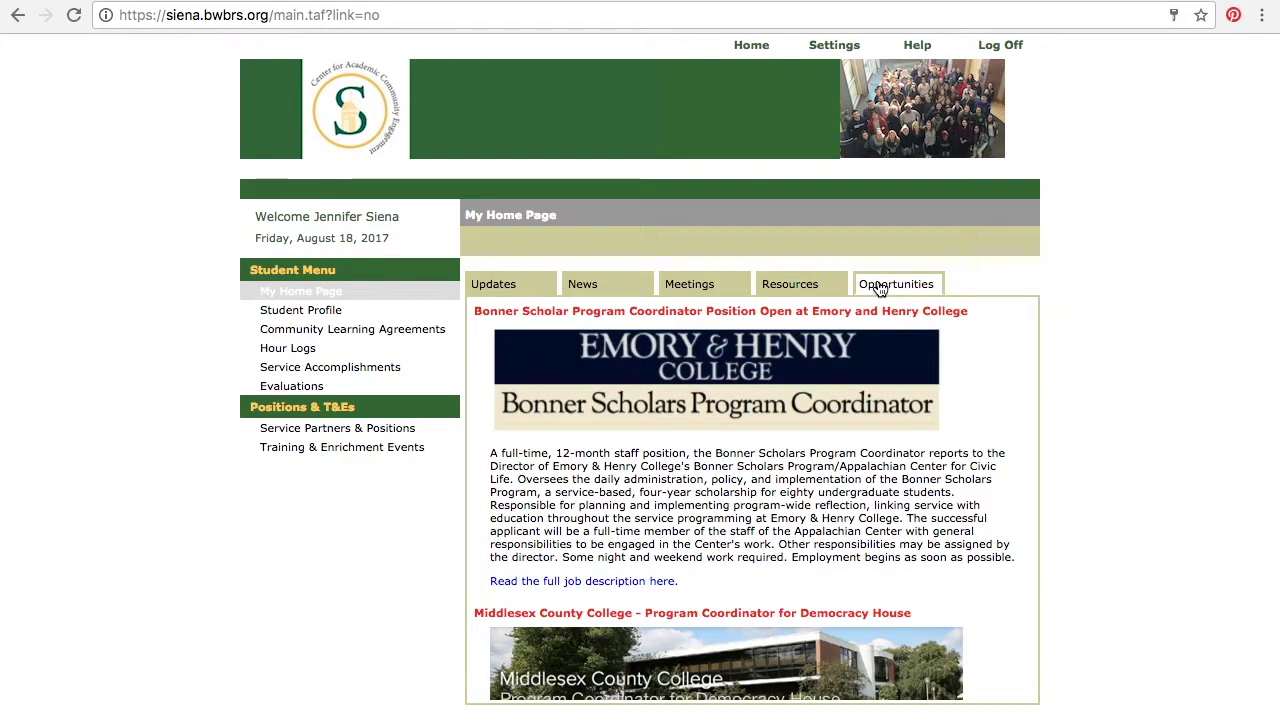
{"action": "scroll", "coordinate": [905, 437], "scroll_direction": "down", "scroll_amount": 1}
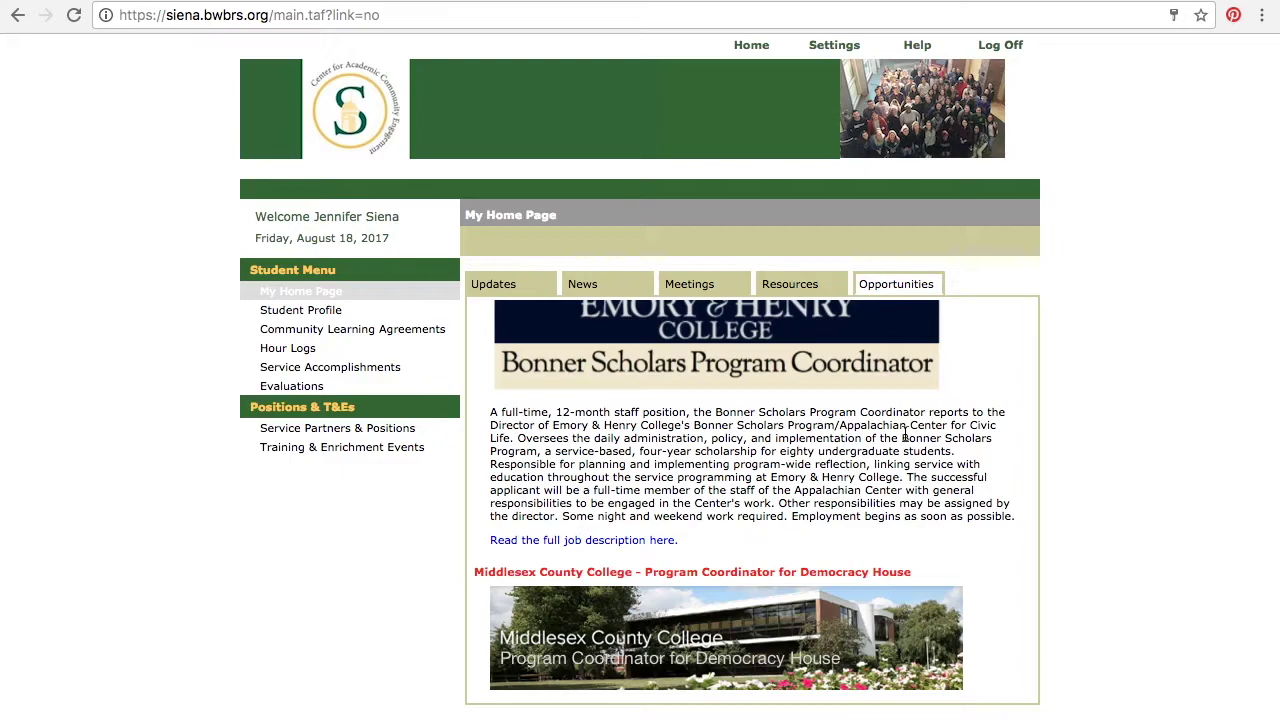
{"action": "scroll", "coordinate": [905, 437], "scroll_direction": "down", "scroll_amount": 2}
{"action": "scroll", "coordinate": [905, 437], "scroll_direction": "down", "scroll_amount": 15}
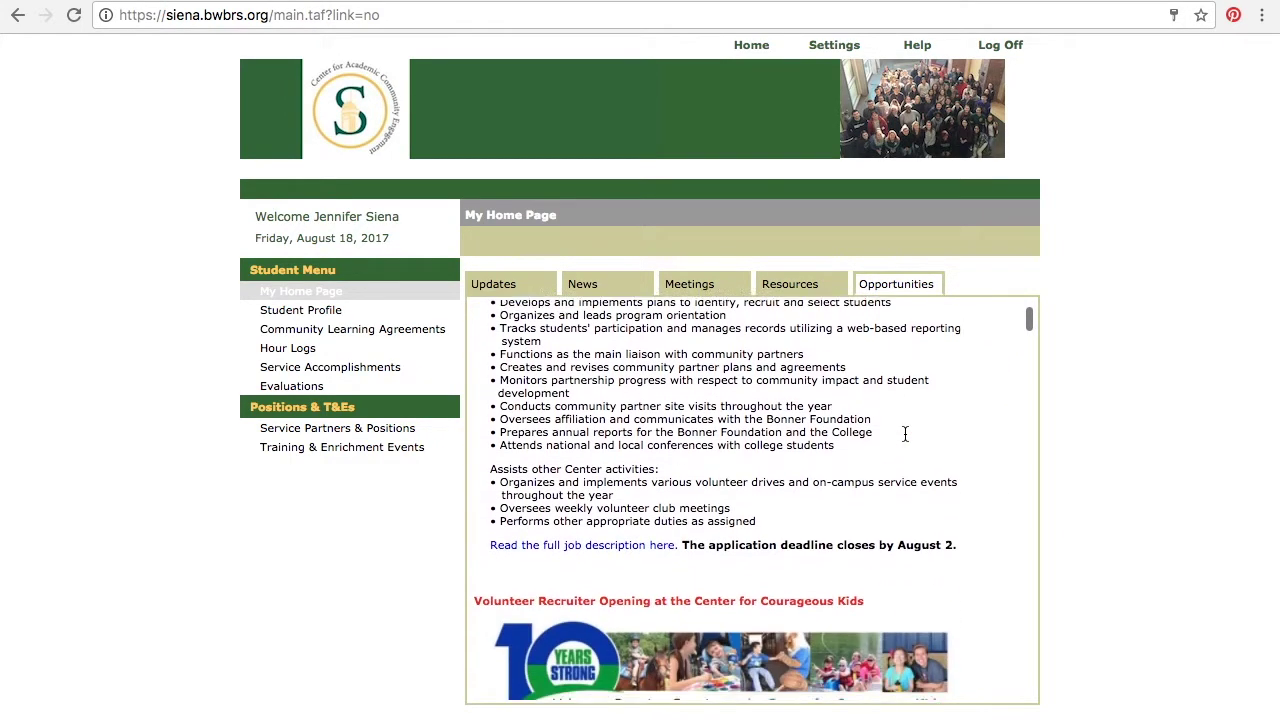
{"action": "scroll", "coordinate": [905, 433], "scroll_direction": "down", "scroll_amount": 3}
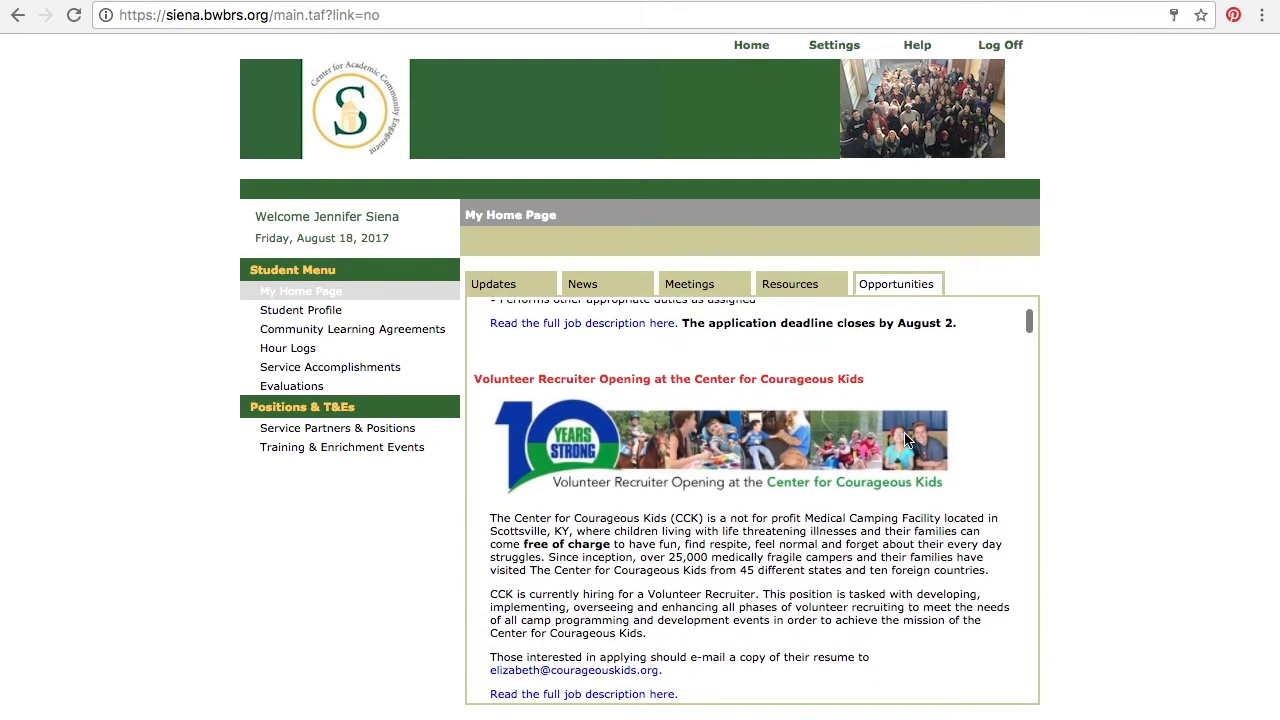
{"action": "scroll", "coordinate": [904, 437], "scroll_direction": "down", "scroll_amount": 3}
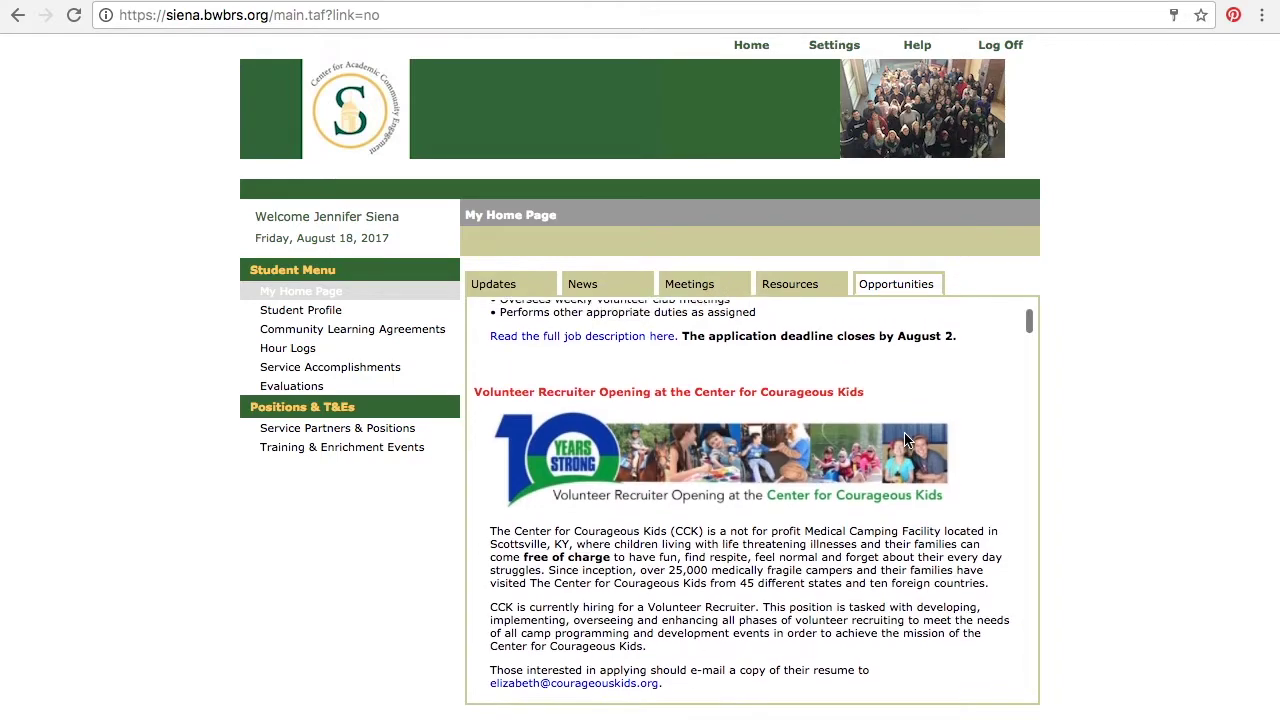
{"action": "scroll", "coordinate": [905, 437], "scroll_direction": "down", "scroll_amount": 18}
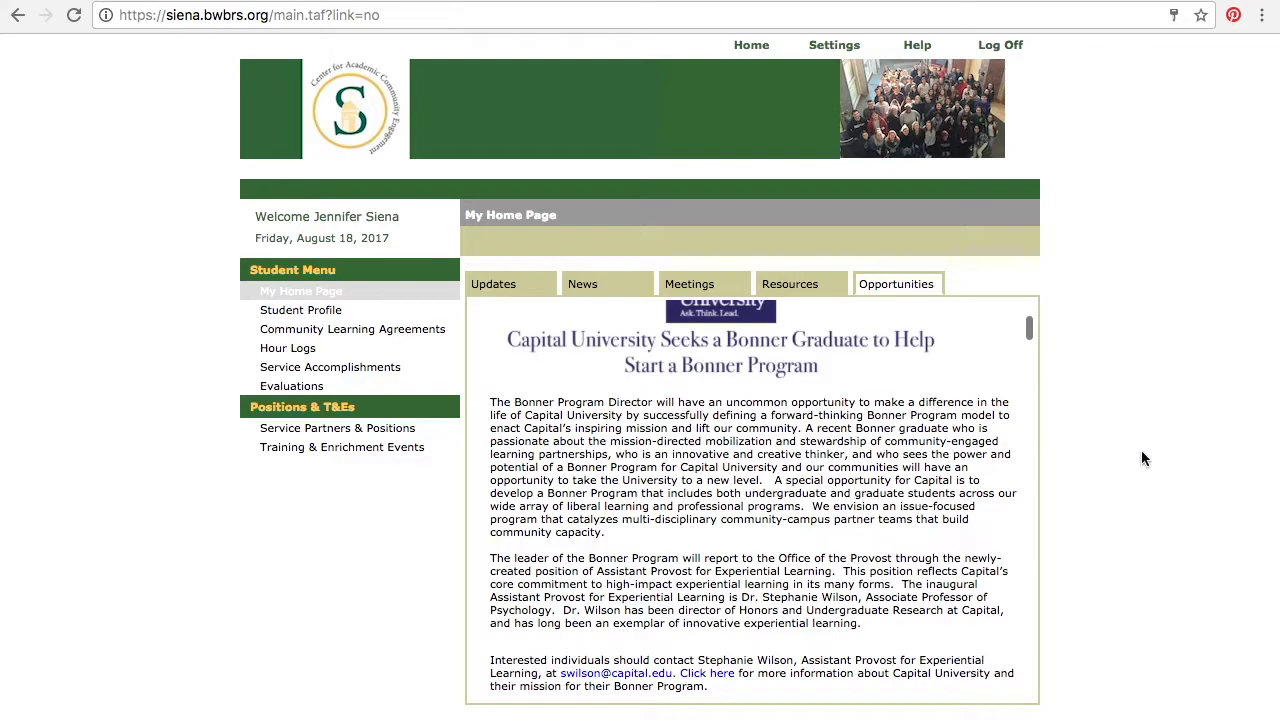
{"action": "scroll", "coordinate": [1141, 479], "scroll_direction": "down", "scroll_amount": 3}
{"action": "scroll", "coordinate": [1143, 482], "scroll_direction": "down", "scroll_amount": 2}
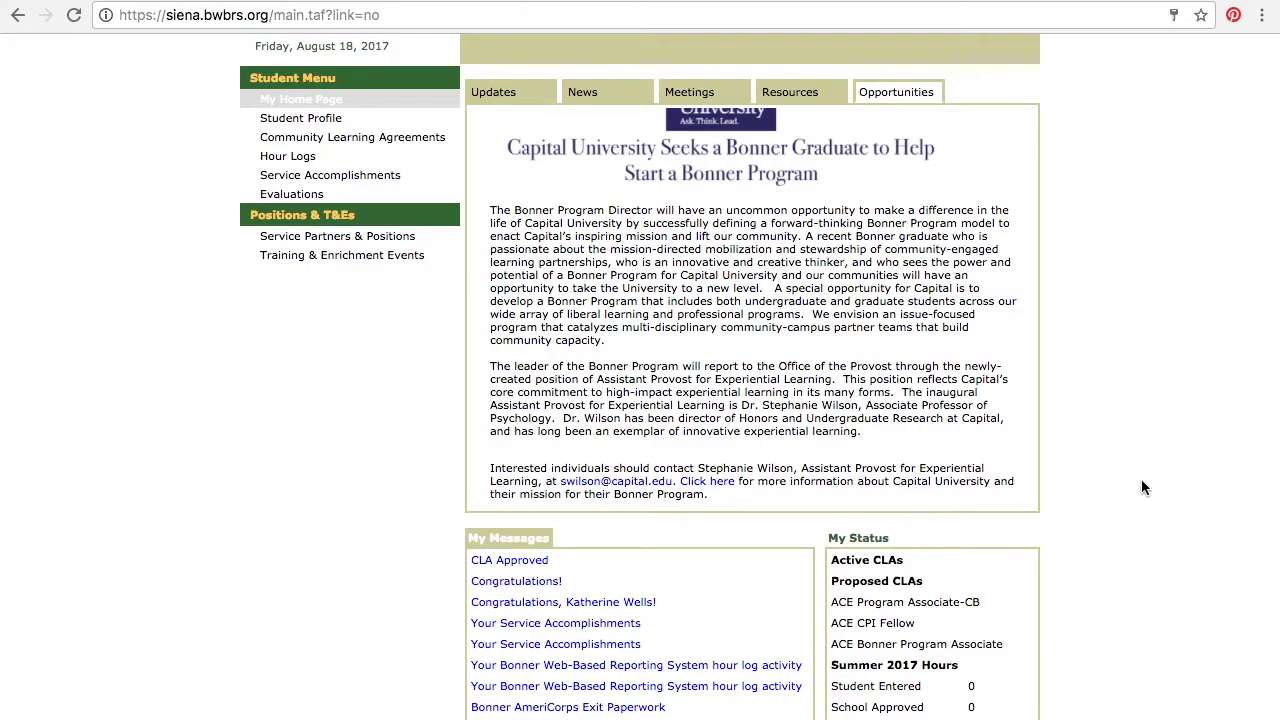
{"action": "scroll", "coordinate": [1145, 488], "scroll_direction": "down", "scroll_amount": 3}
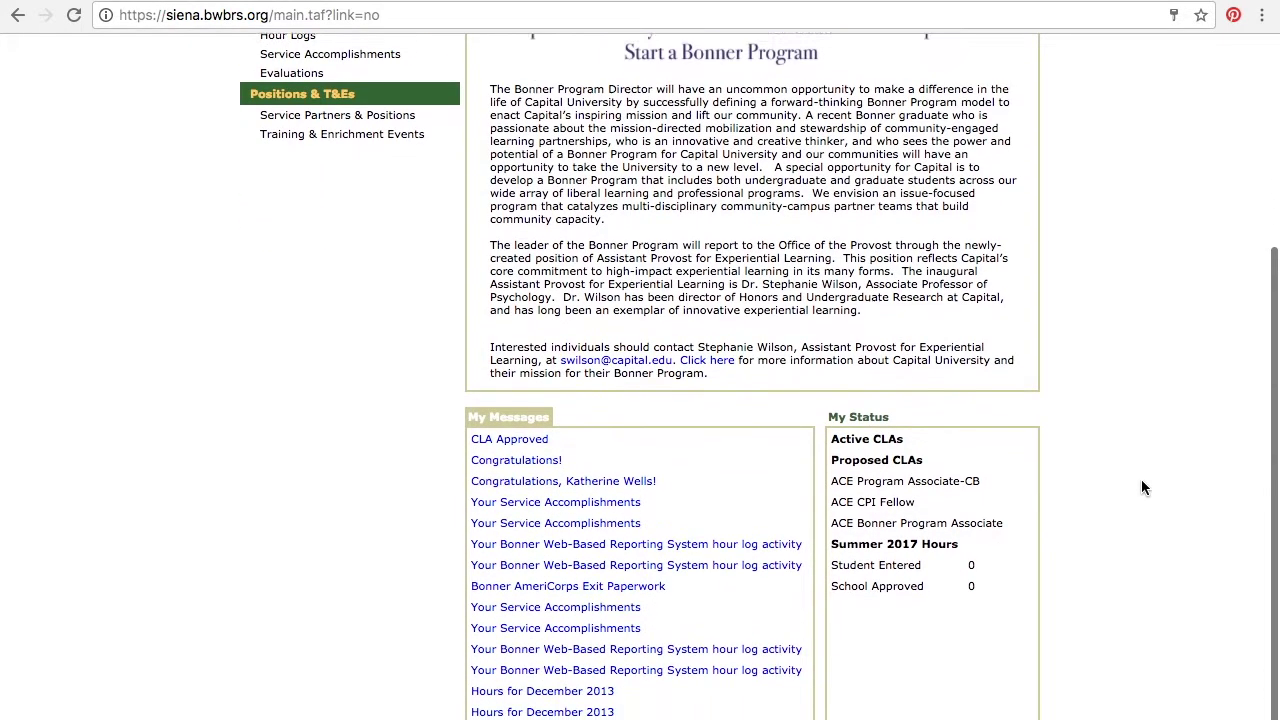
{"action": "scroll", "coordinate": [1143, 487], "scroll_direction": "down", "scroll_amount": 1}
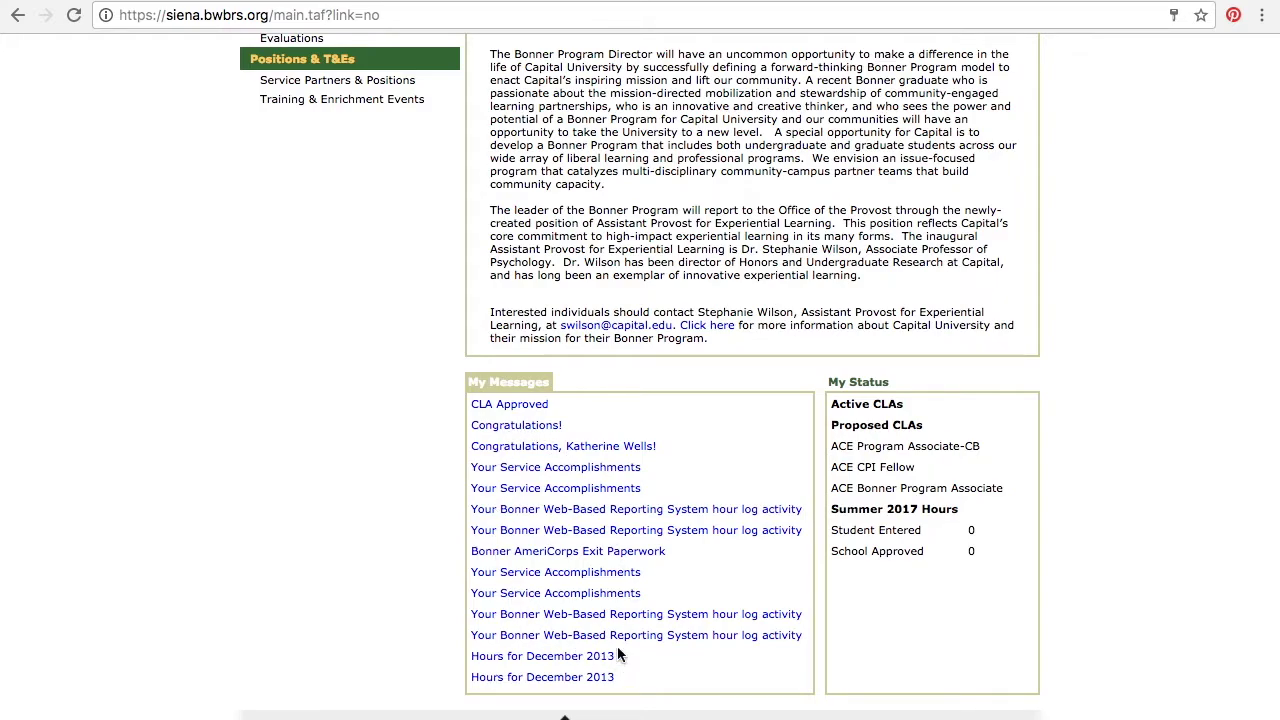
{"action": "scroll", "coordinate": [633, 475], "scroll_direction": "up", "scroll_amount": 2}
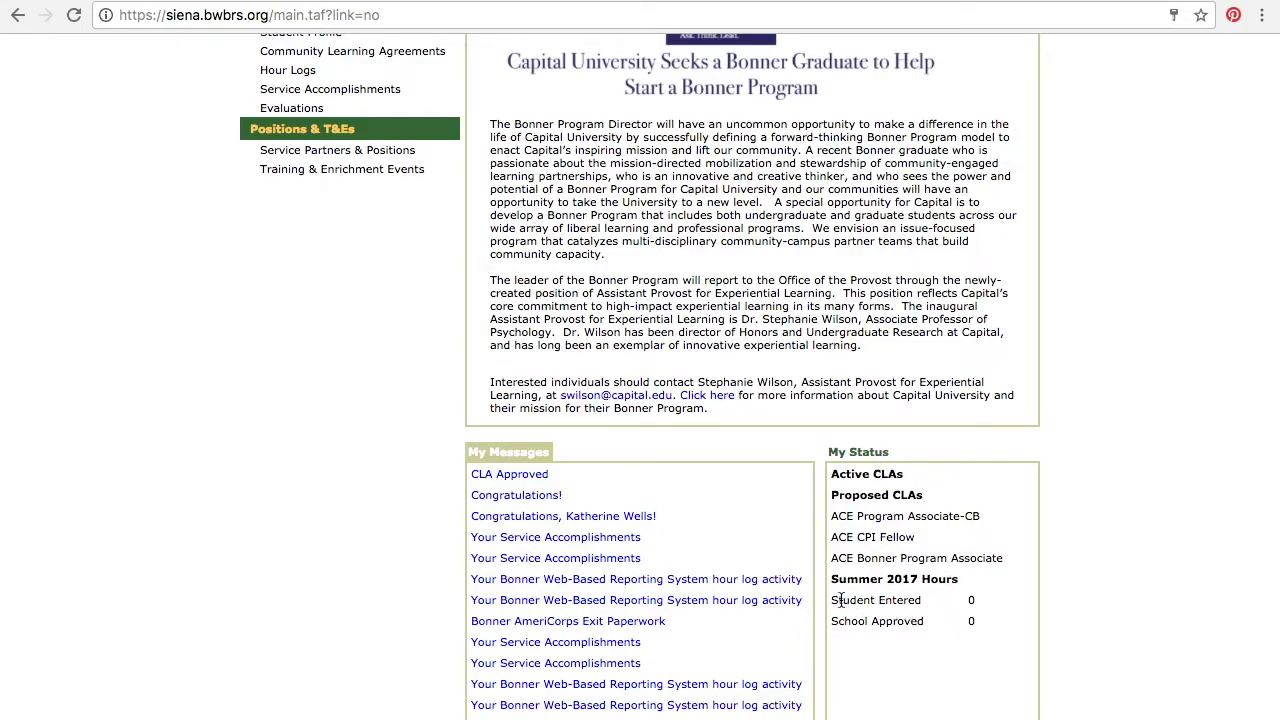
{"action": "left_click_drag", "start_coordinate": [832, 600], "coordinate": [962, 603]}
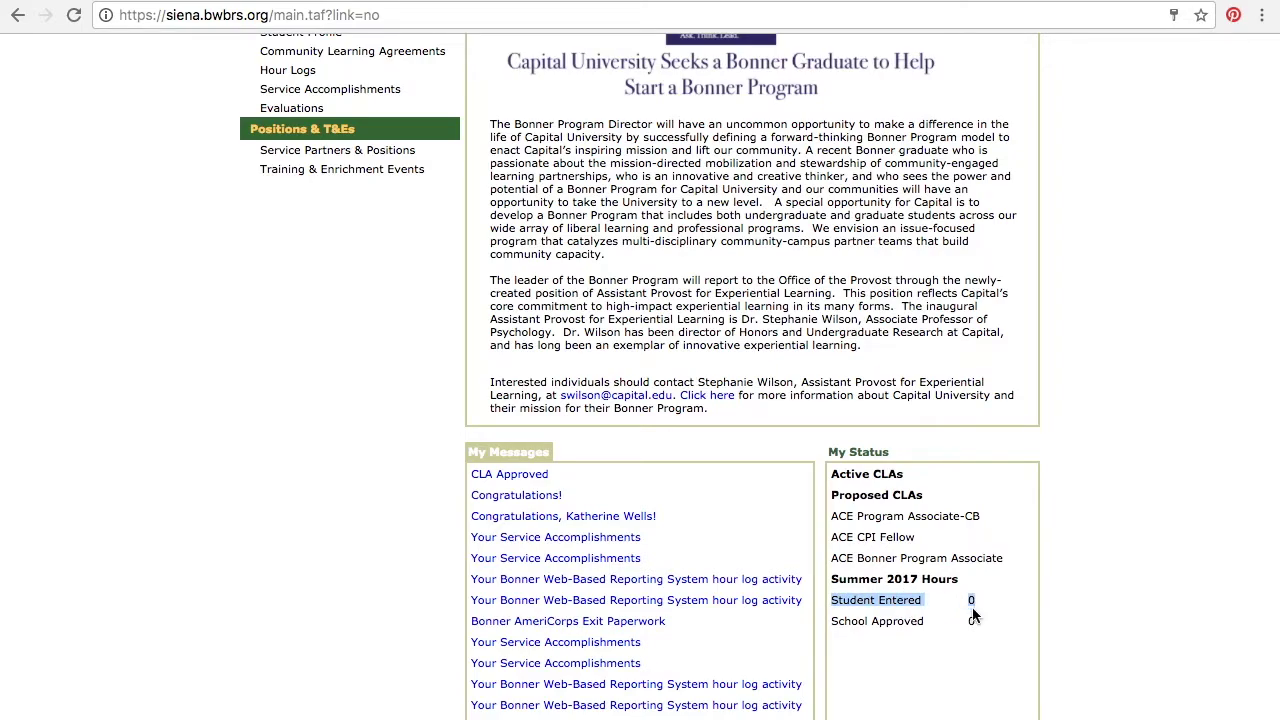
{"action": "left_click", "coordinate": [835, 624]}
{"action": "left_click_drag", "start_coordinate": [835, 624], "coordinate": [977, 619]}
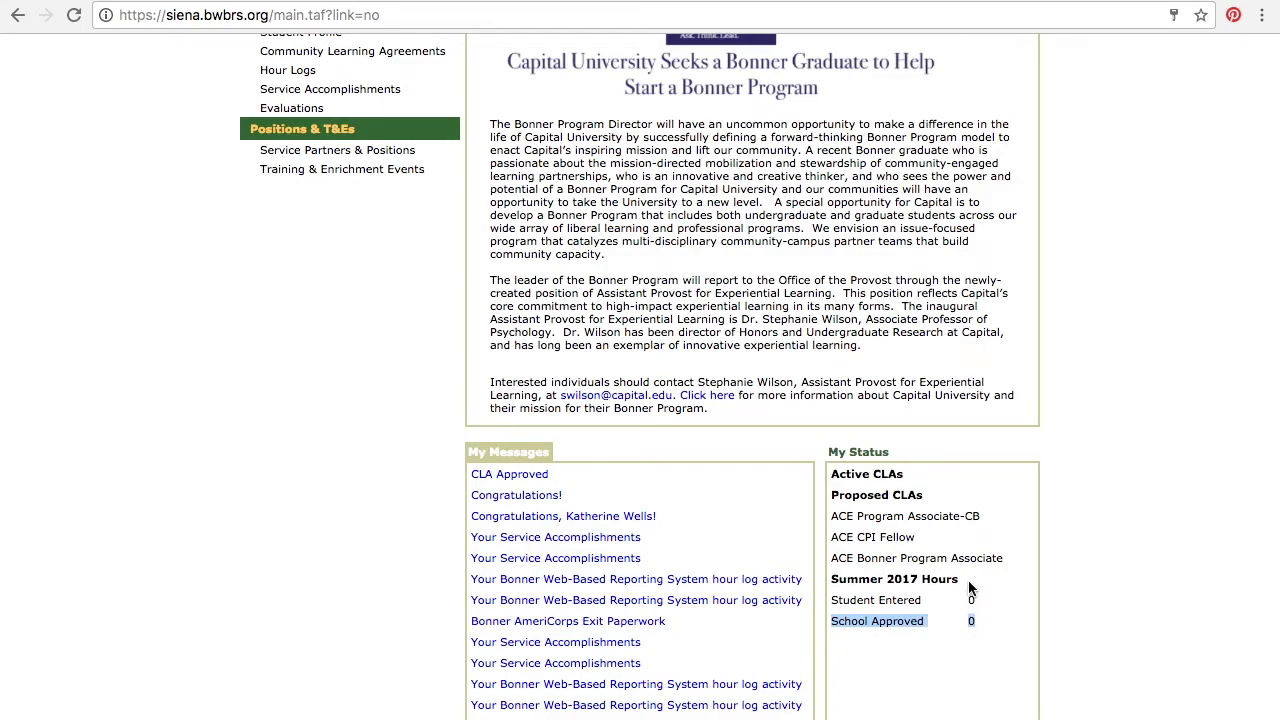
{"action": "left_click_drag", "start_coordinate": [966, 576], "coordinate": [832, 580]}
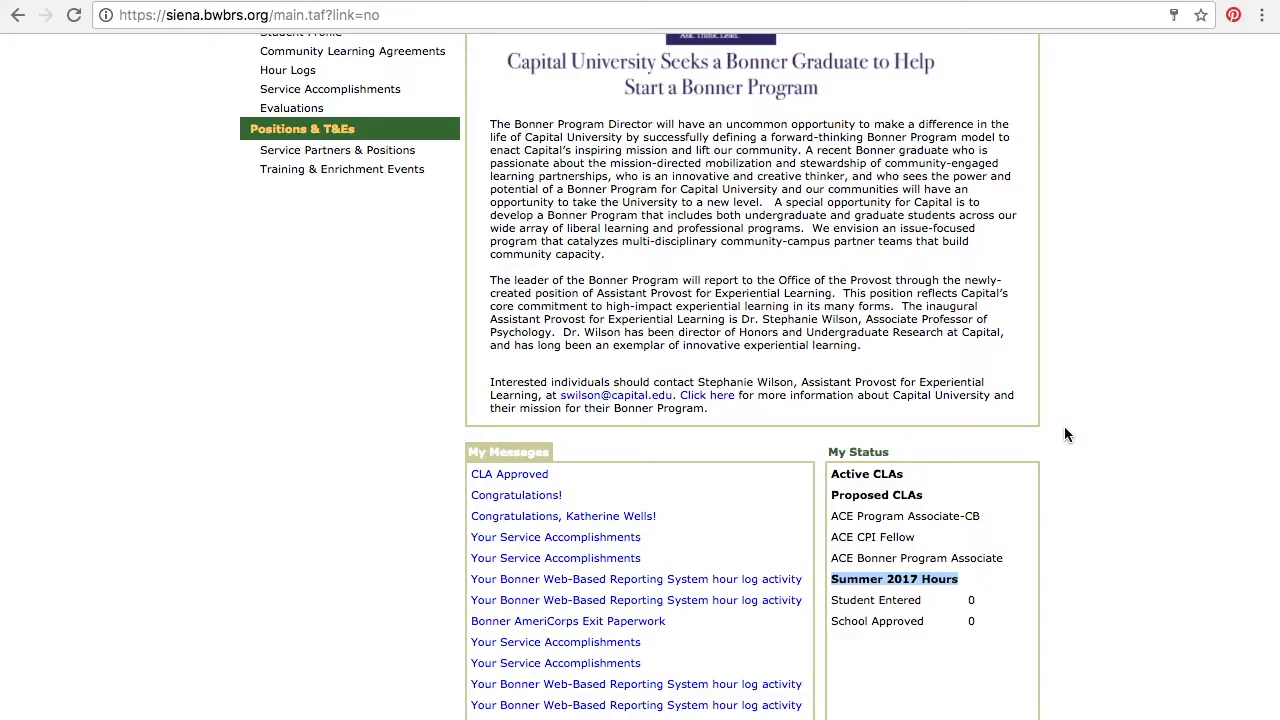
{"action": "scroll", "coordinate": [1065, 428], "scroll_direction": "up", "scroll_amount": 3}
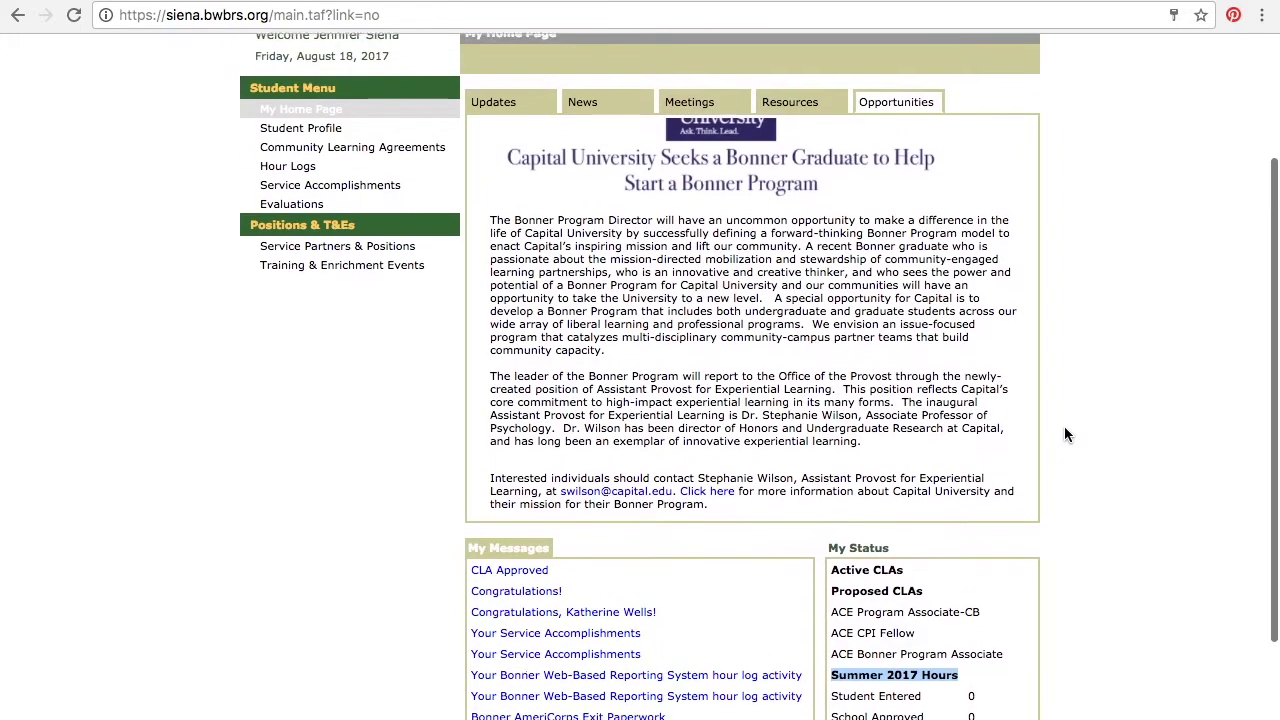
{"action": "scroll", "coordinate": [1065, 434], "scroll_direction": "up", "scroll_amount": 2}
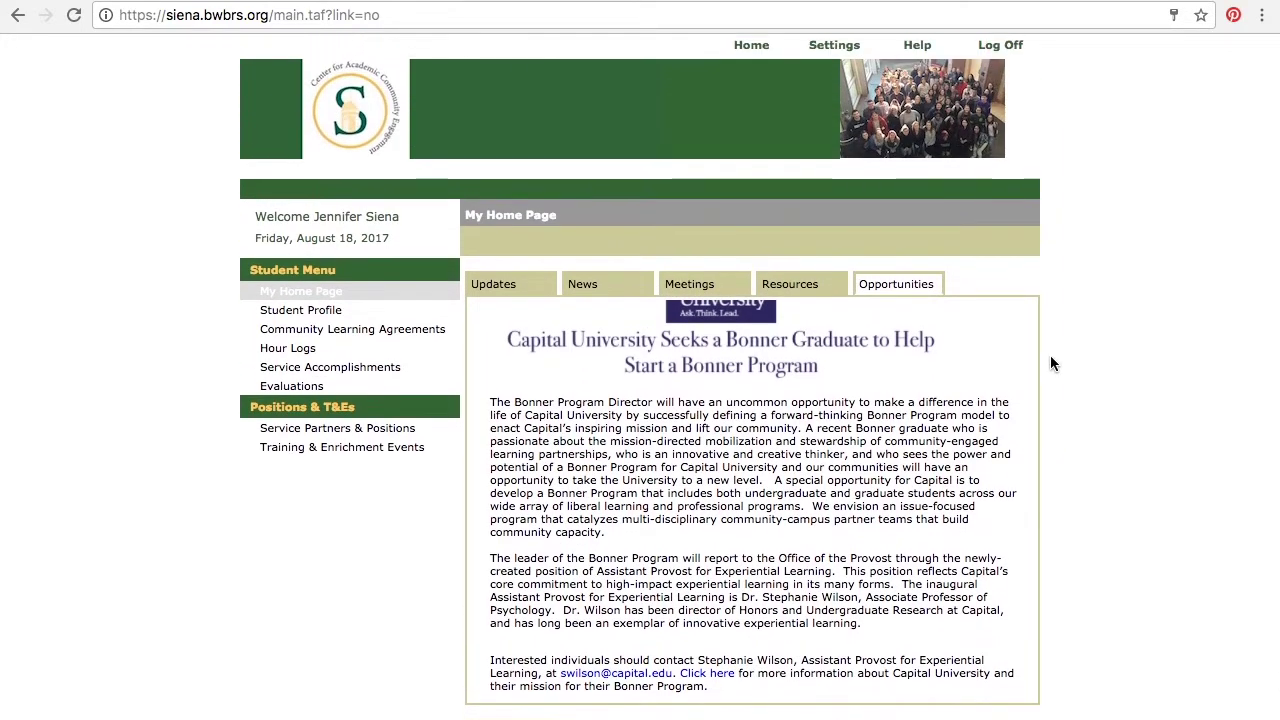
Step: Open the Student Profile, review its General personal, educational and Bonner role fields, and save unchanged
{"action": "left_click", "coordinate": [333, 316]}
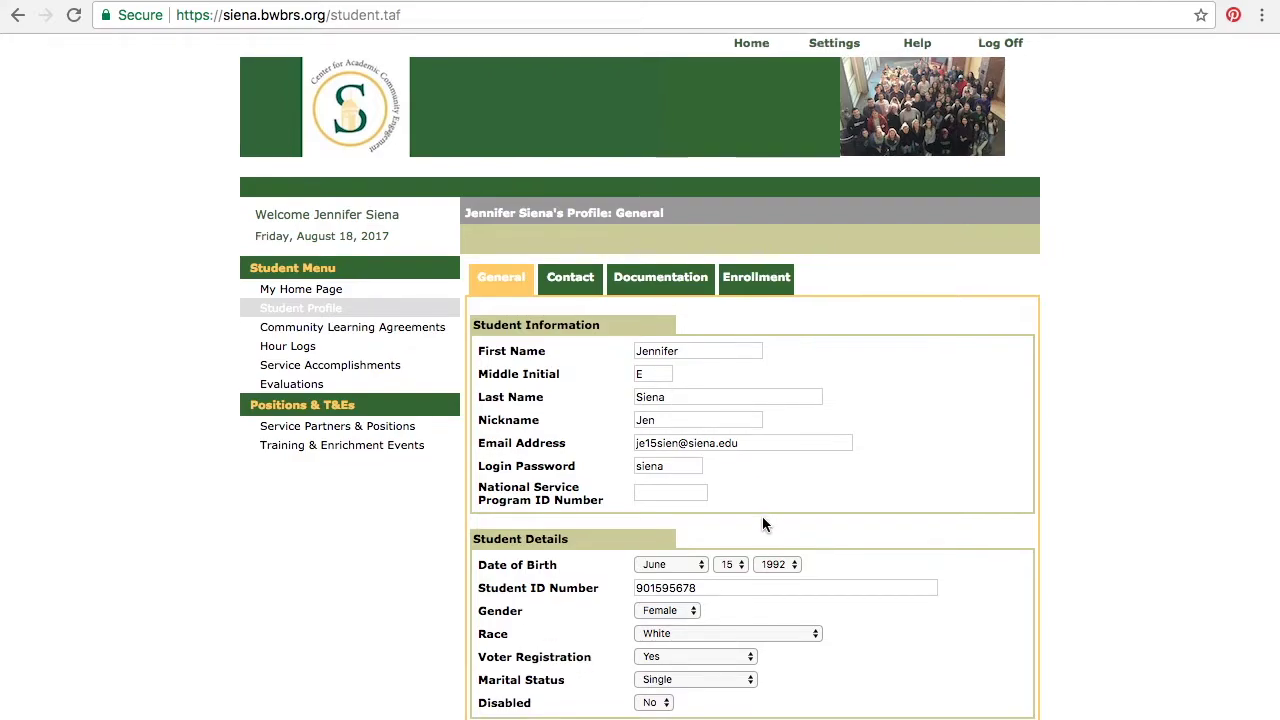
{"action": "scroll", "coordinate": [762, 516], "scroll_direction": "down", "scroll_amount": 2}
{"action": "scroll", "coordinate": [762, 516], "scroll_direction": "down", "scroll_amount": 3}
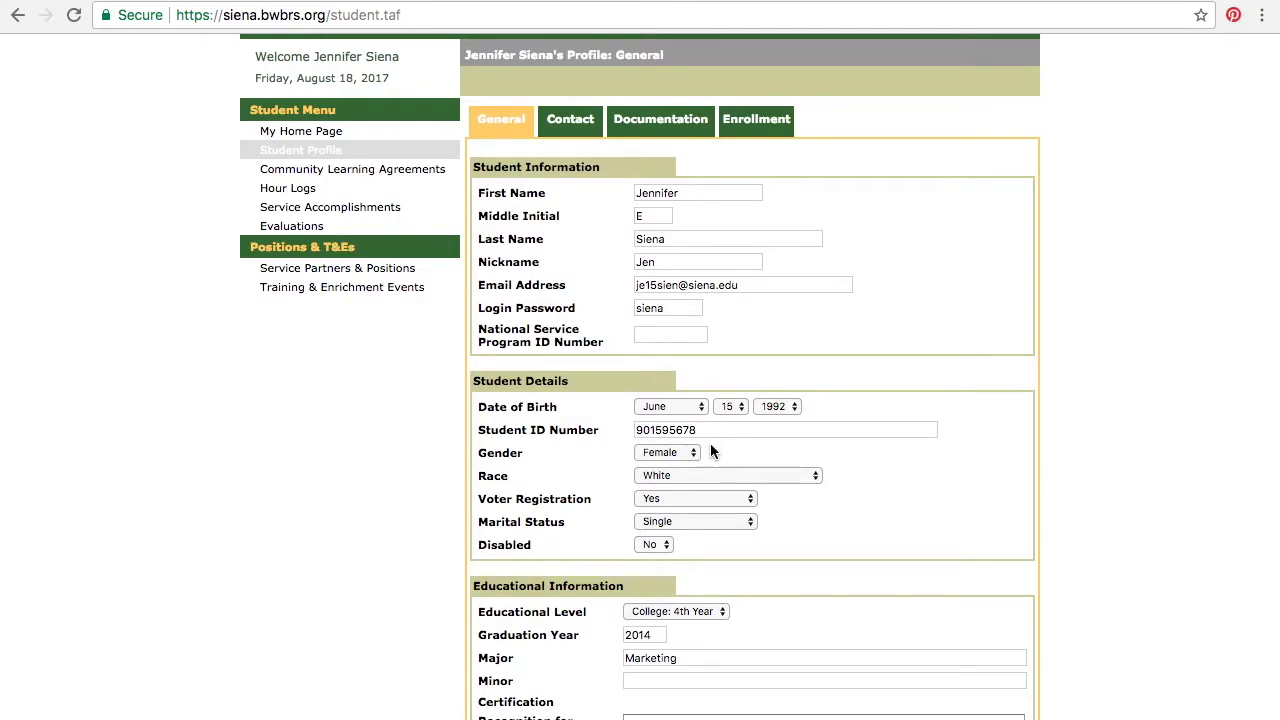
{"action": "scroll", "coordinate": [712, 452], "scroll_direction": "down", "scroll_amount": 2}
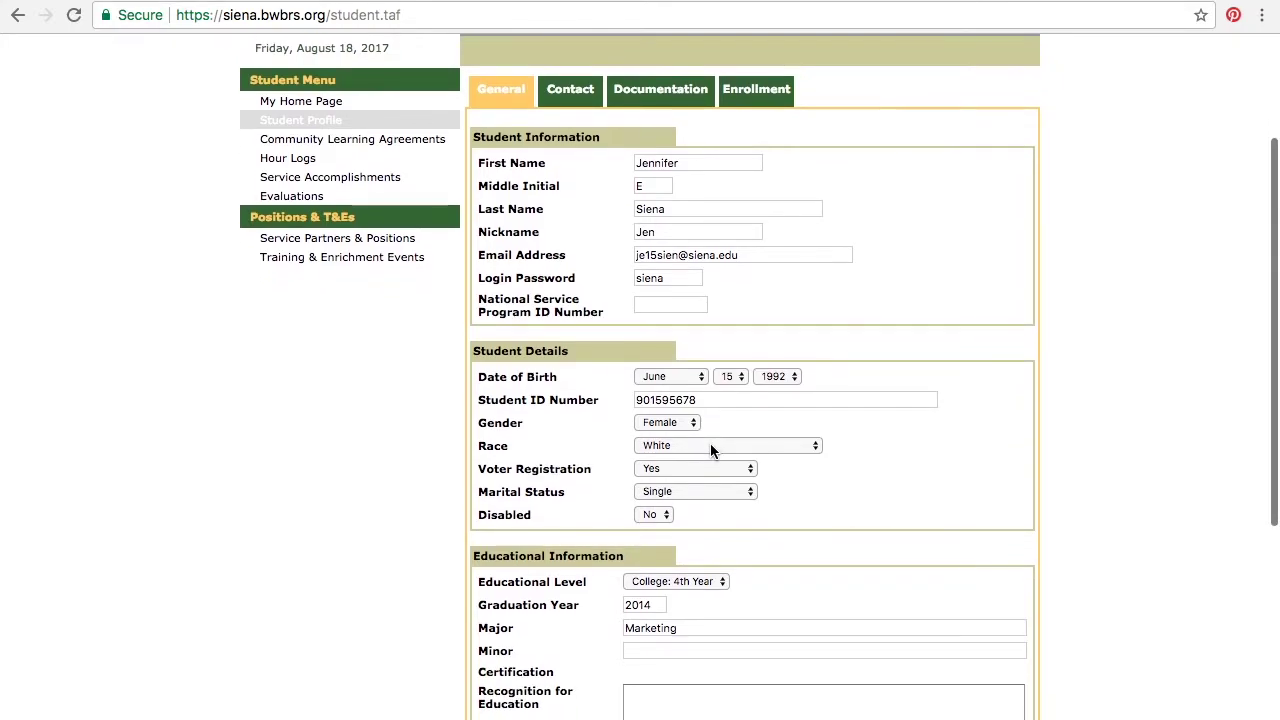
{"action": "scroll", "coordinate": [712, 452], "scroll_direction": "down", "scroll_amount": 2}
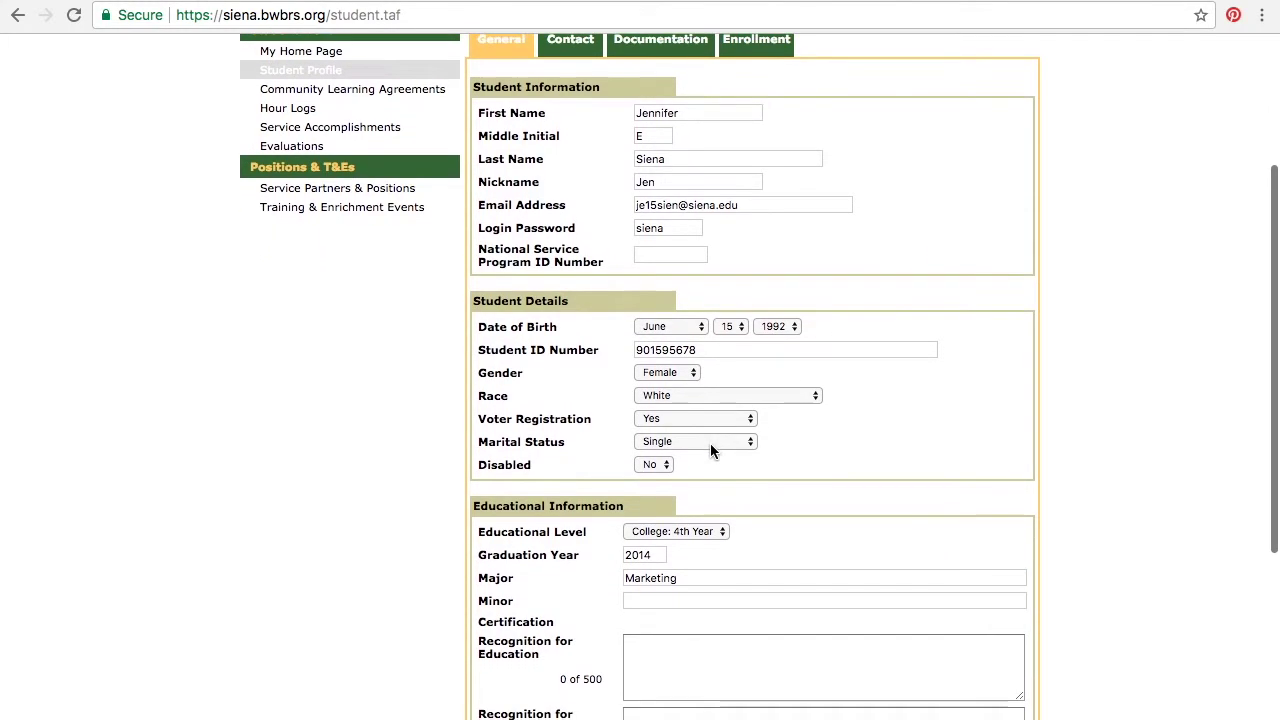
{"action": "scroll", "coordinate": [712, 452], "scroll_direction": "down", "scroll_amount": 3}
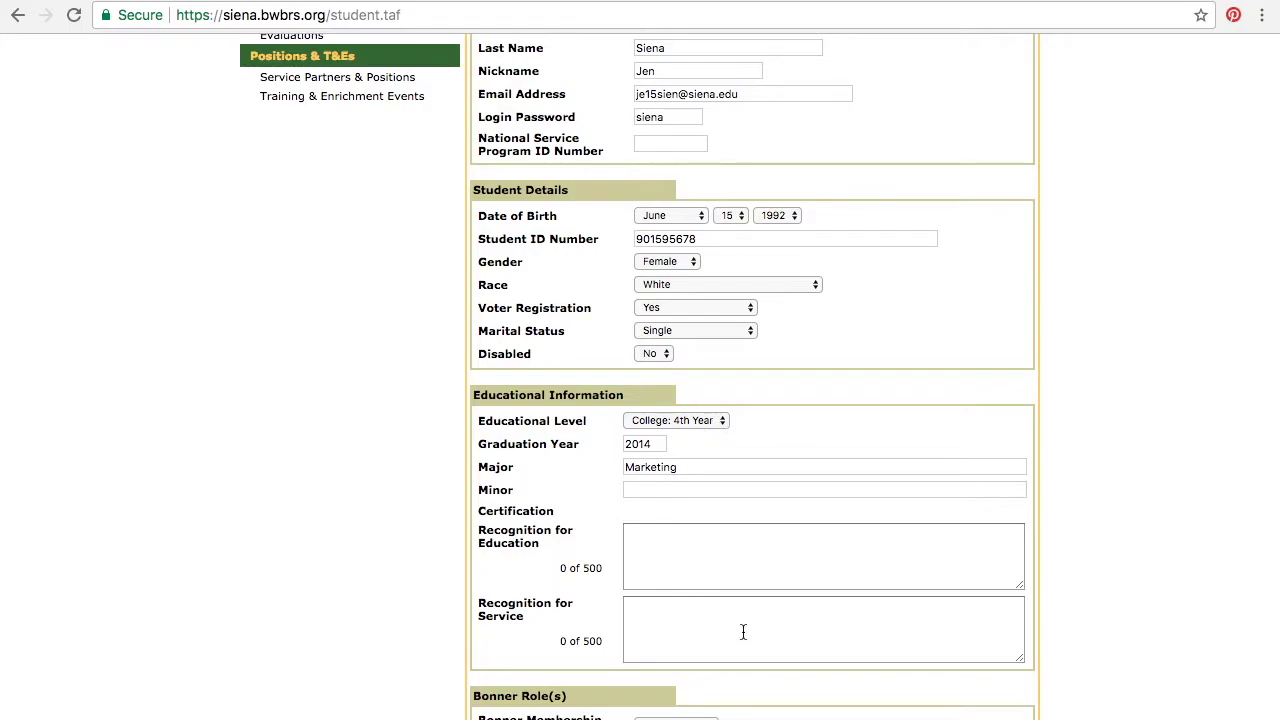
{"action": "scroll", "coordinate": [743, 632], "scroll_direction": "down", "scroll_amount": 3}
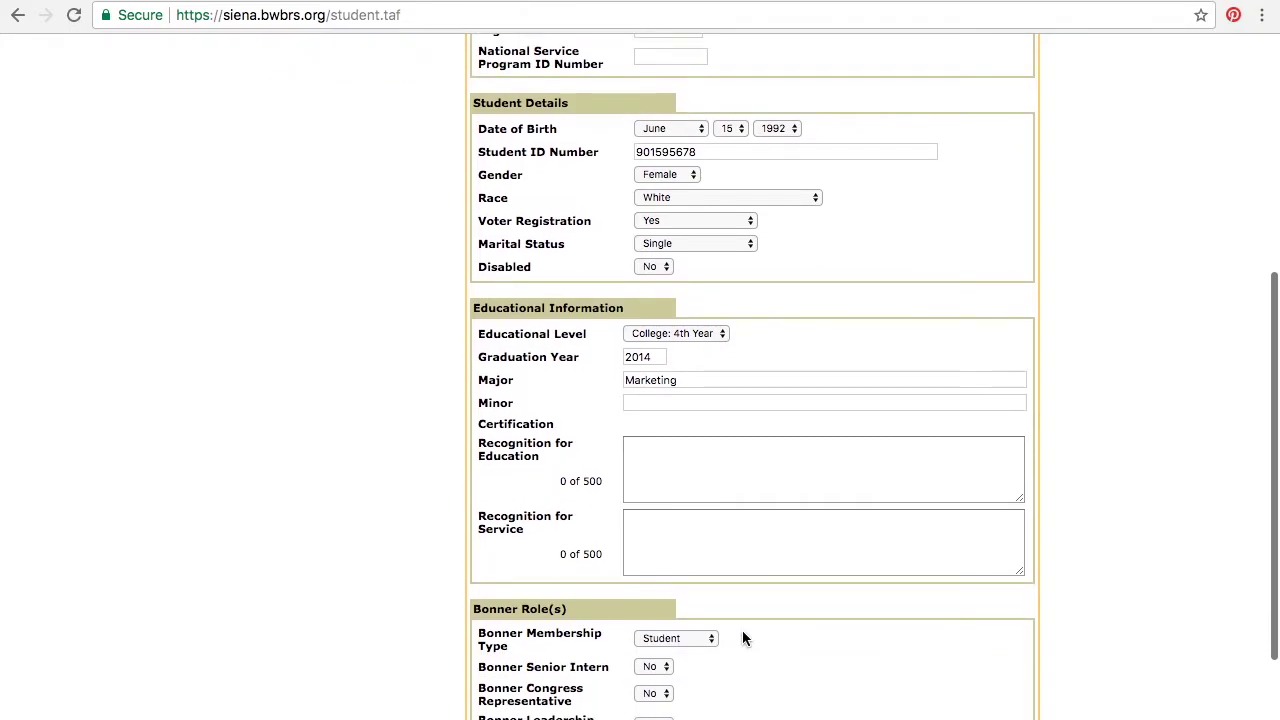
{"action": "scroll", "coordinate": [742, 638], "scroll_direction": "down", "scroll_amount": 3}
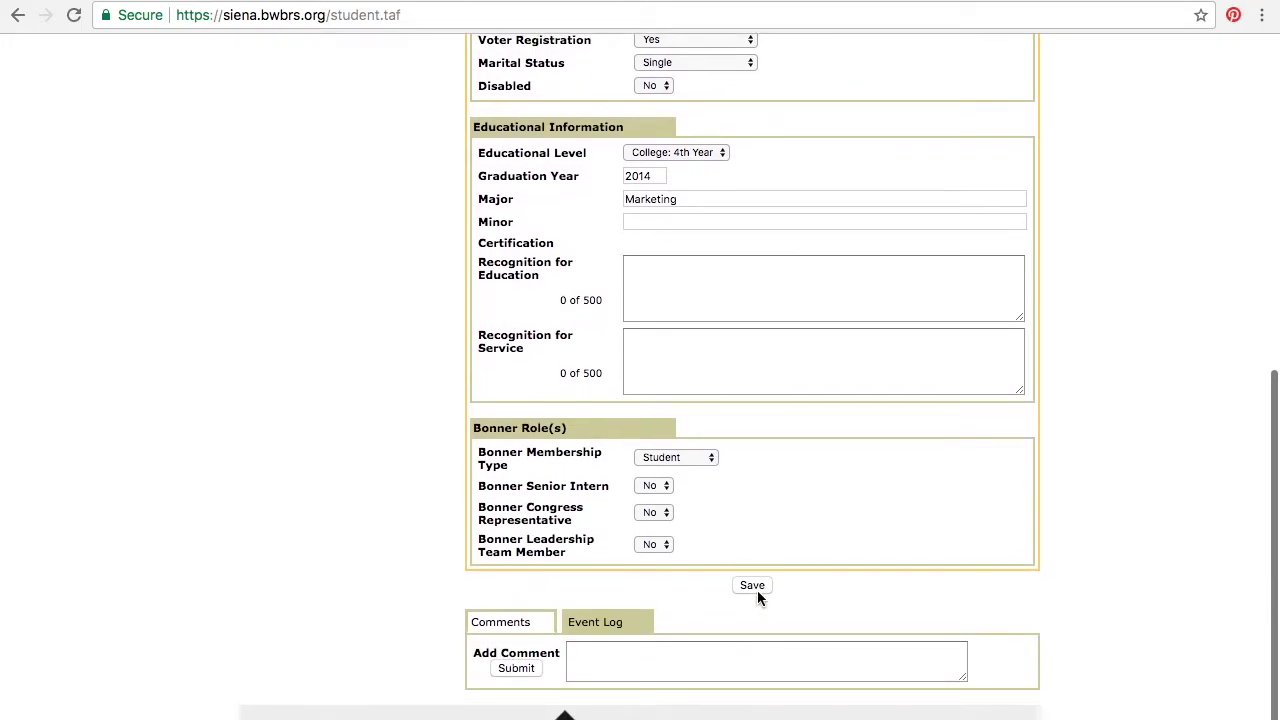
{"action": "left_click", "coordinate": [752, 588]}
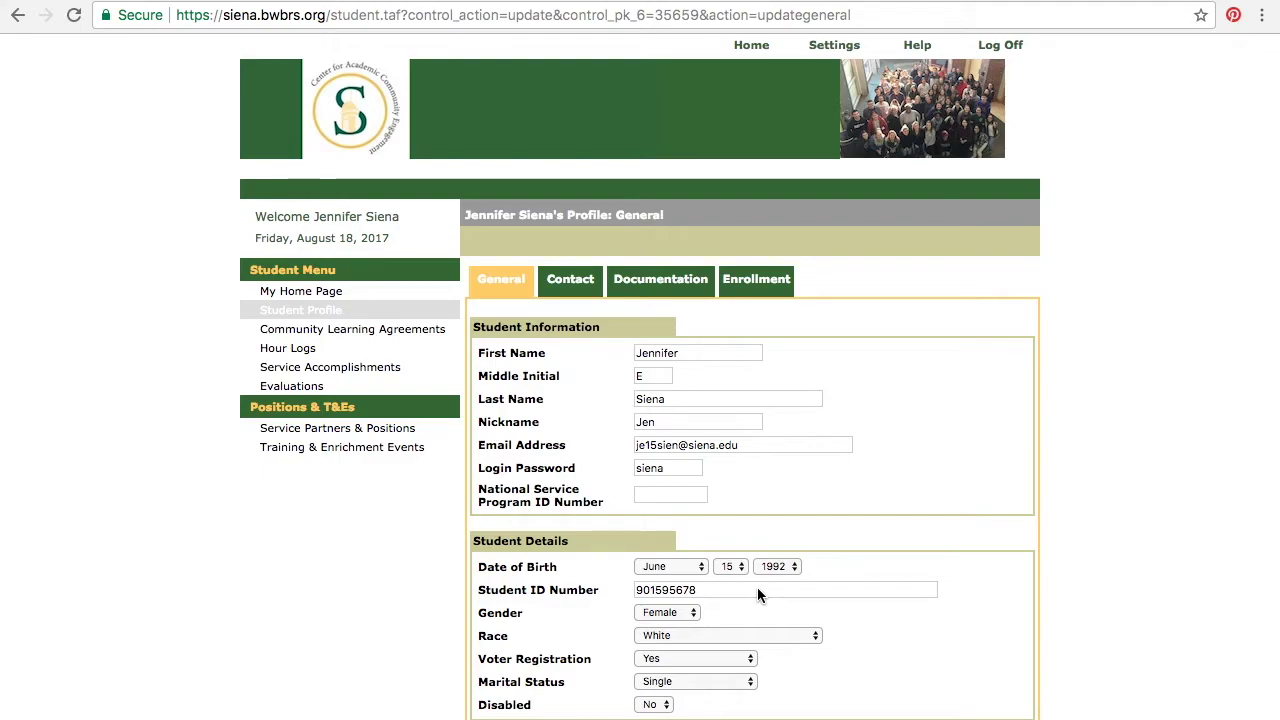
Step: Review the Contact tab's current address and emergency contact details, then save them unchanged
{"action": "left_click", "coordinate": [571, 285]}
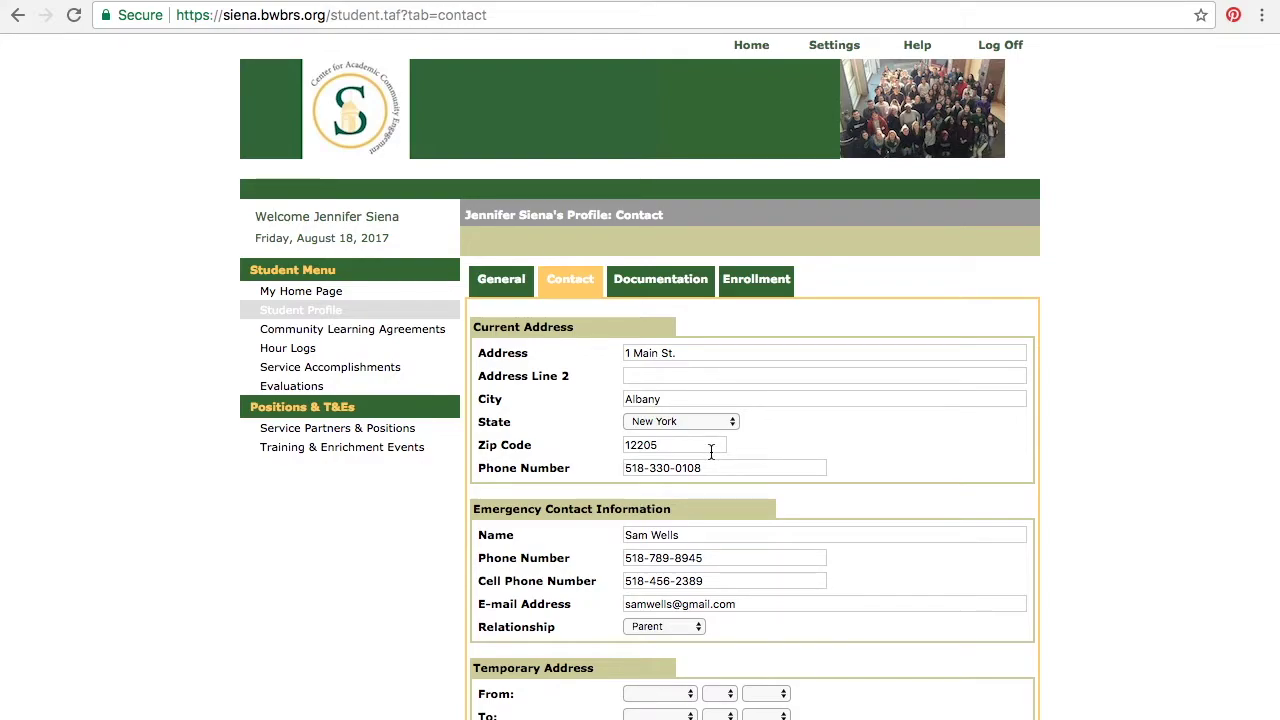
{"action": "scroll", "coordinate": [705, 480], "scroll_direction": "down", "scroll_amount": 3}
{"action": "scroll", "coordinate": [697, 507], "scroll_direction": "down", "scroll_amount": 1}
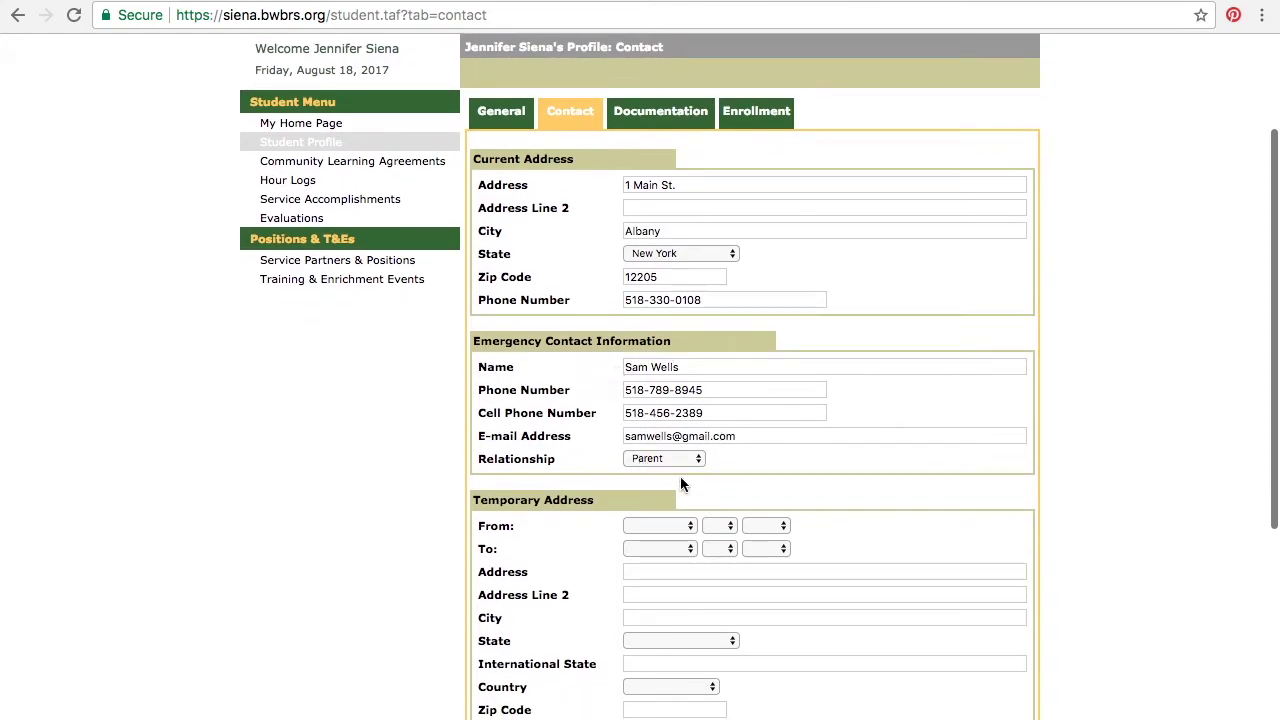
{"action": "left_click_drag", "start_coordinate": [680, 367], "coordinate": [609, 368]}
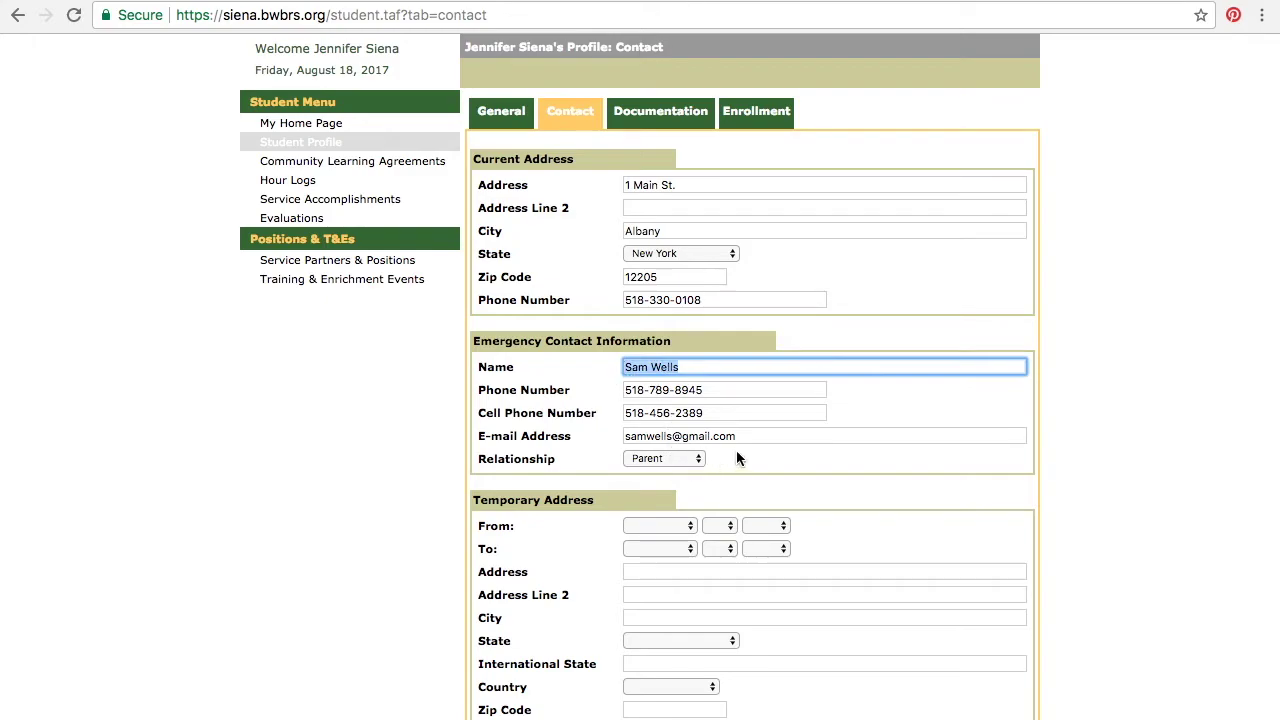
{"action": "scroll", "coordinate": [737, 455], "scroll_direction": "down", "scroll_amount": 5}
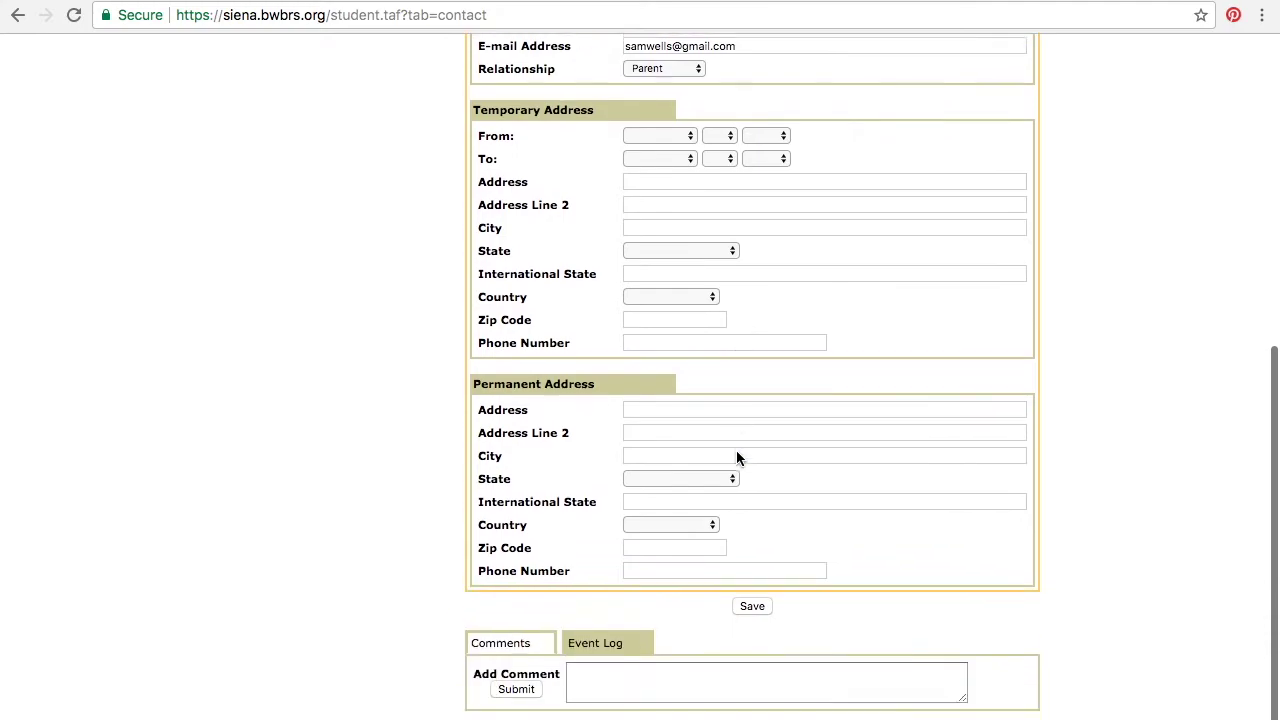
{"action": "scroll", "coordinate": [736, 456], "scroll_direction": "up", "scroll_amount": 5}
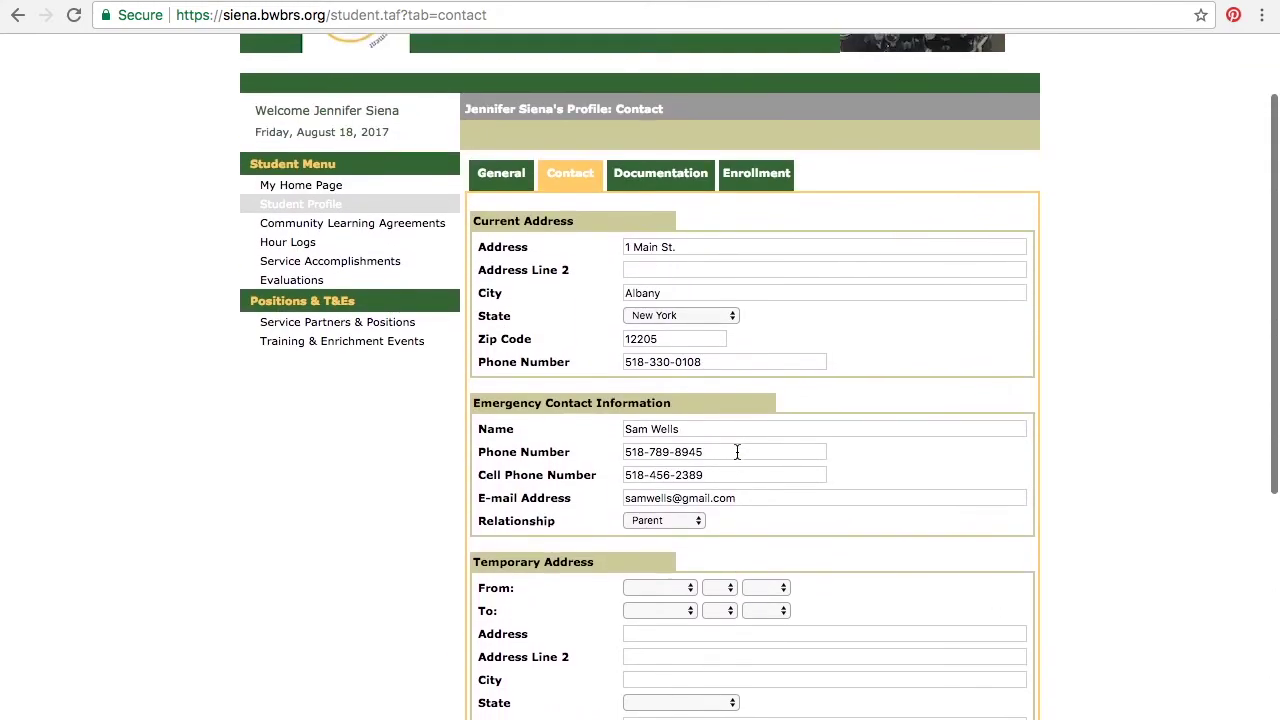
{"action": "scroll", "coordinate": [737, 452], "scroll_direction": "down", "scroll_amount": 4}
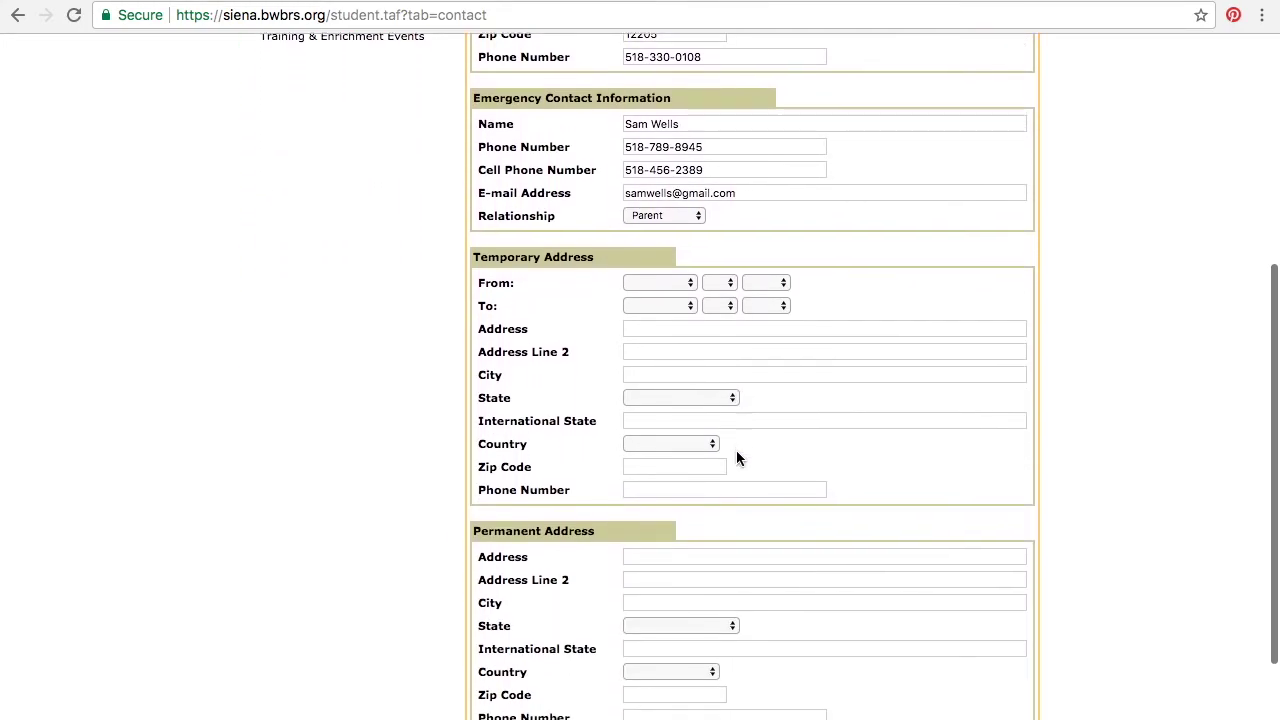
{"action": "scroll", "coordinate": [730, 700], "scroll_direction": "down", "scroll_amount": 1}
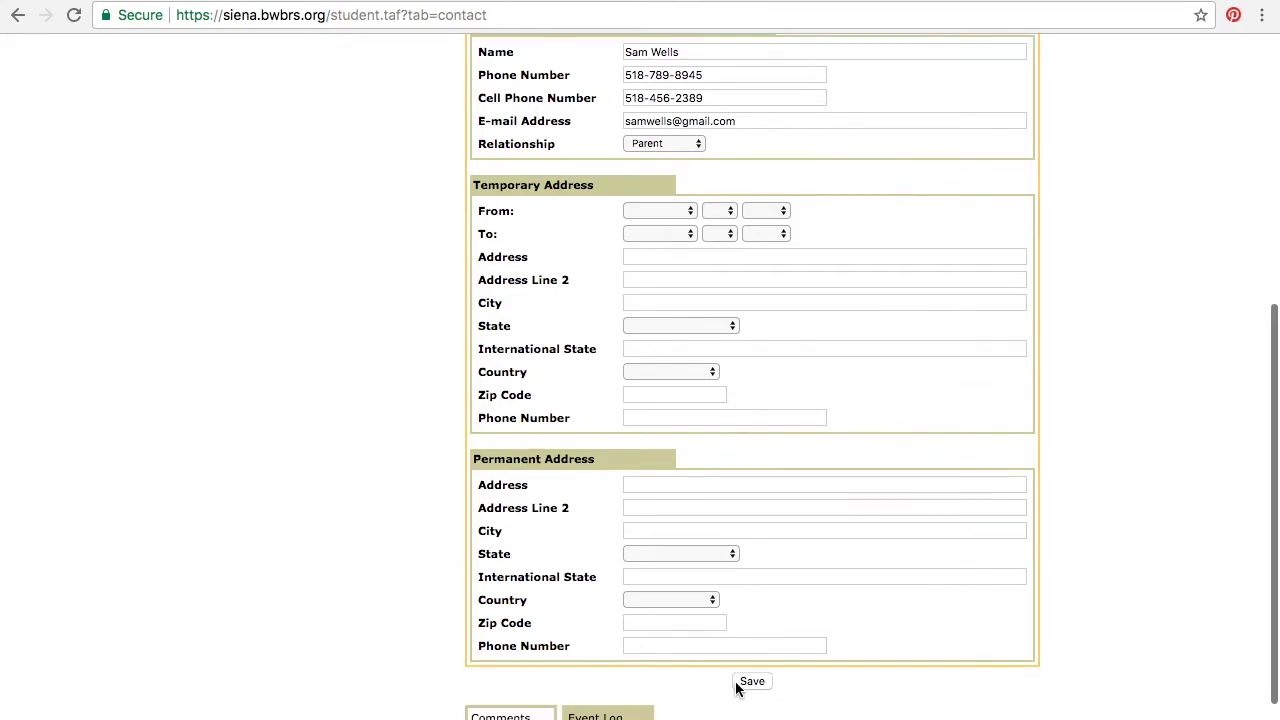
{"action": "left_click", "coordinate": [737, 686]}
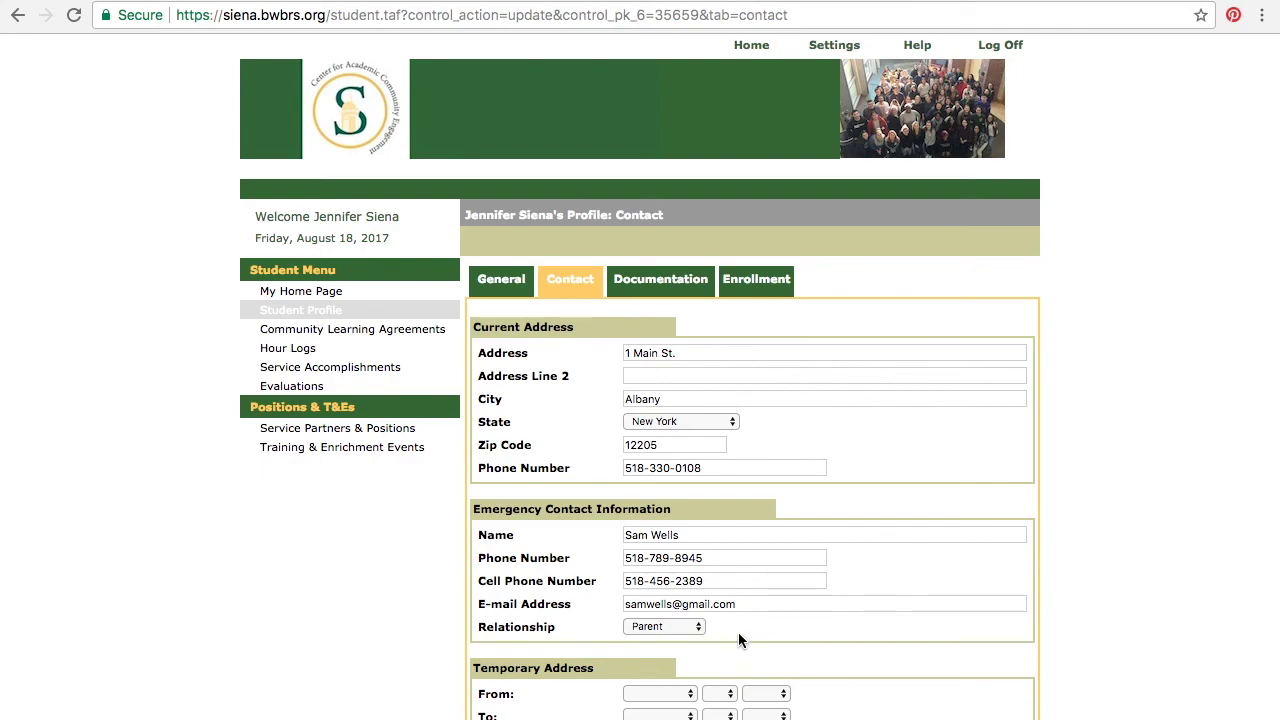
{"action": "scroll", "coordinate": [738, 640], "scroll_direction": "down", "scroll_amount": 5}
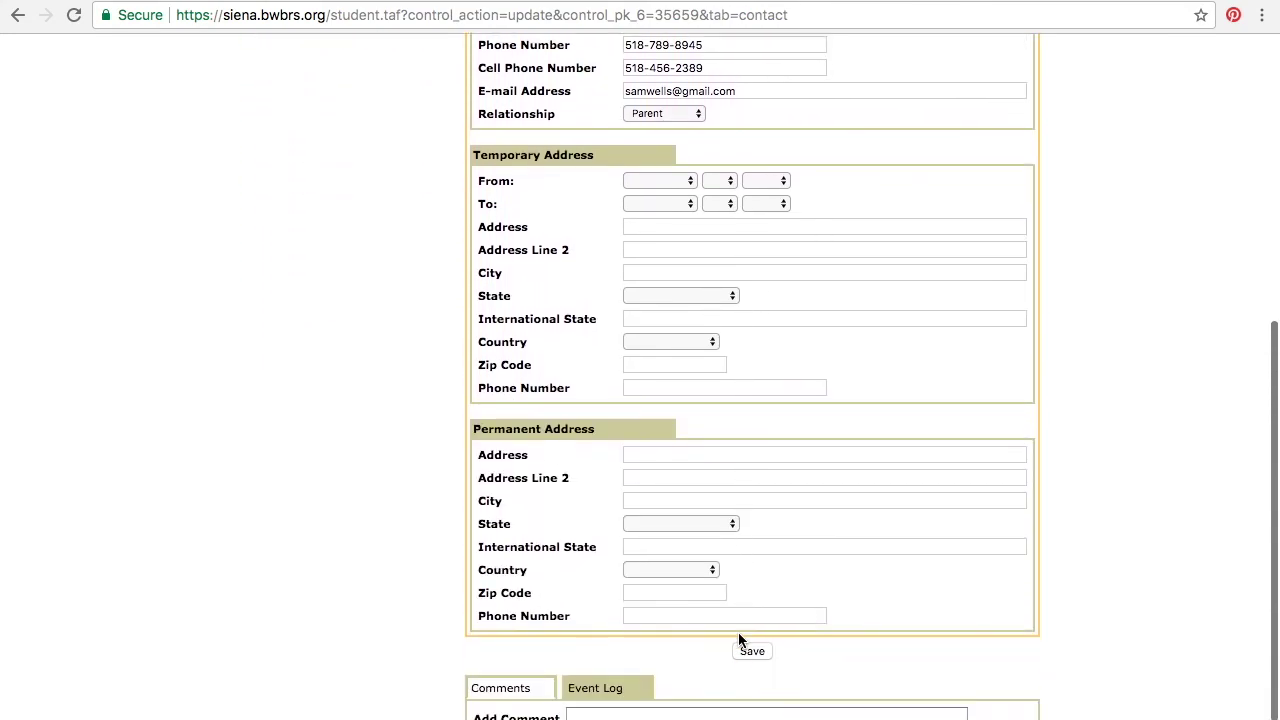